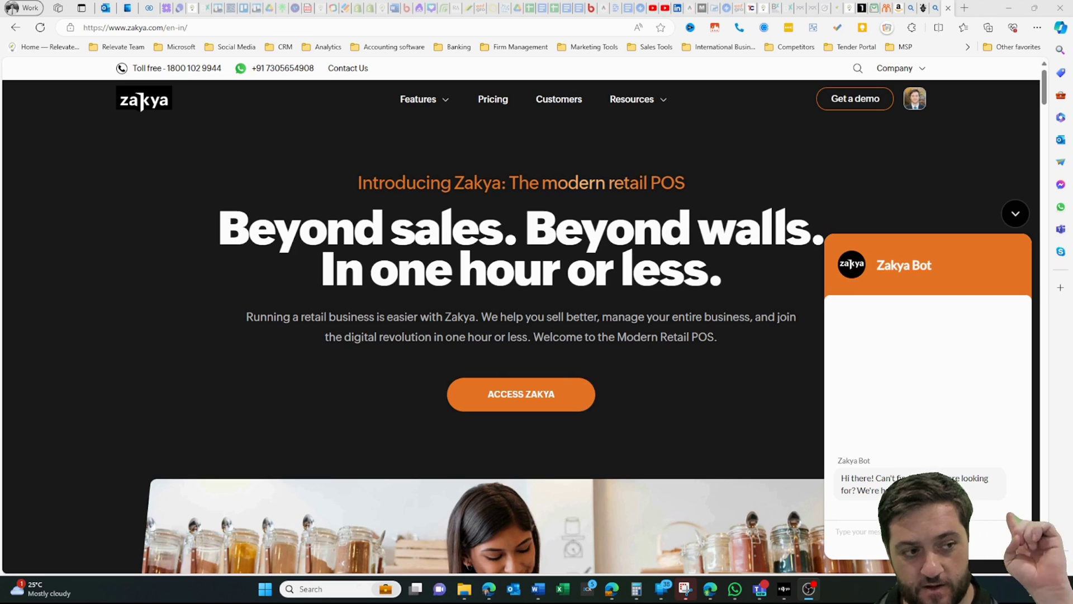
- Scroll down through the zakya.com product homepage
{"action": "scroll", "coordinate": [253, 218], "scroll_direction": "down", "scroll_amount": 5}
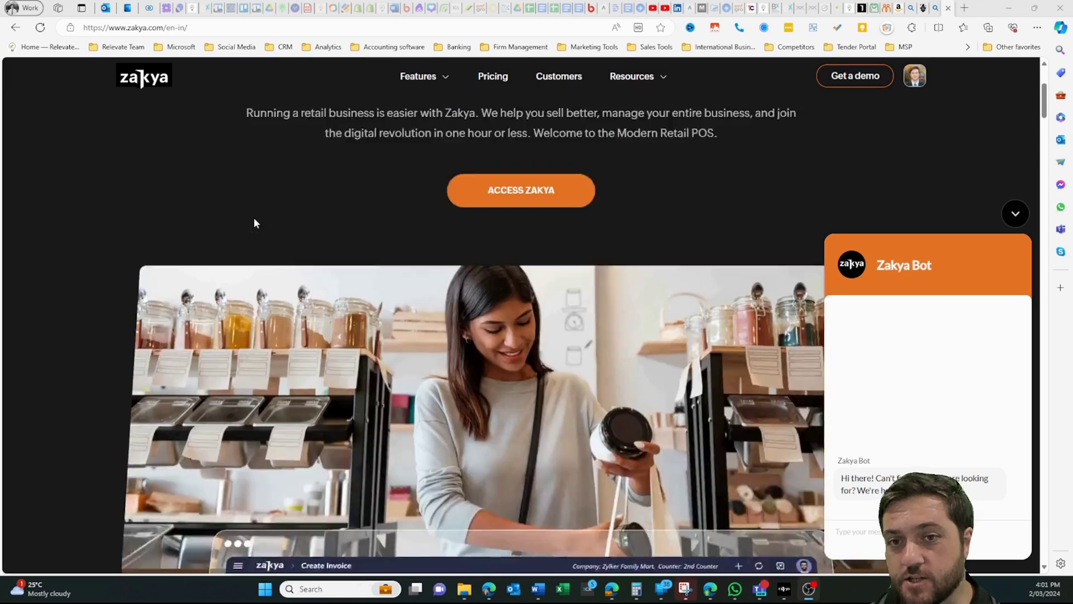
{"action": "scroll", "coordinate": [255, 222], "scroll_direction": "down", "scroll_amount": 15}
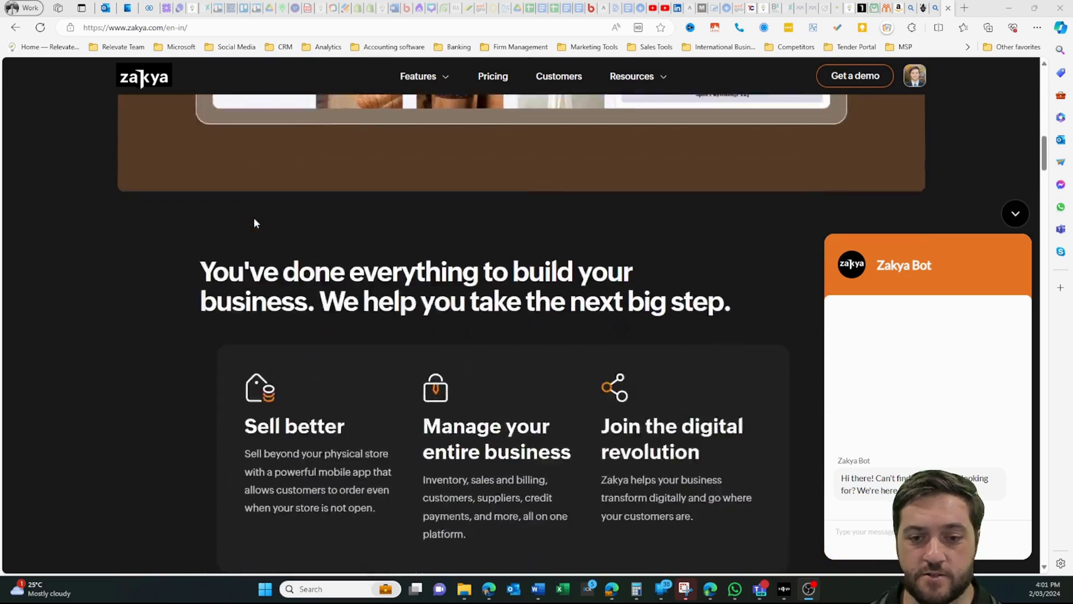
{"action": "scroll", "coordinate": [254, 219], "scroll_direction": "down", "scroll_amount": 5}
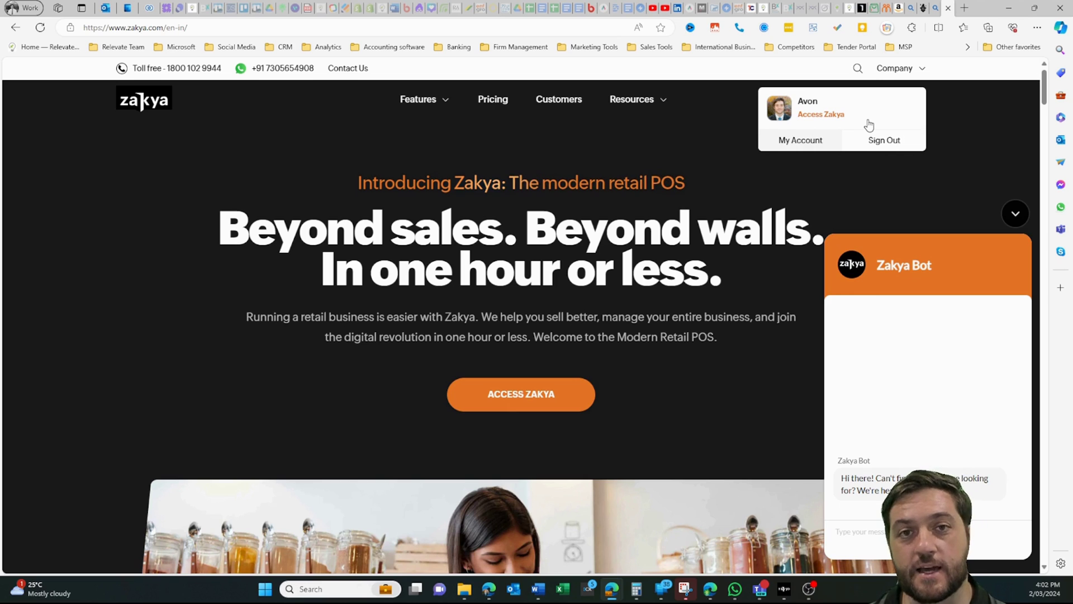
- Switch to the Zakya app tab and scroll through the inventory dashboard
{"action": "left_click", "coordinate": [849, 8]}
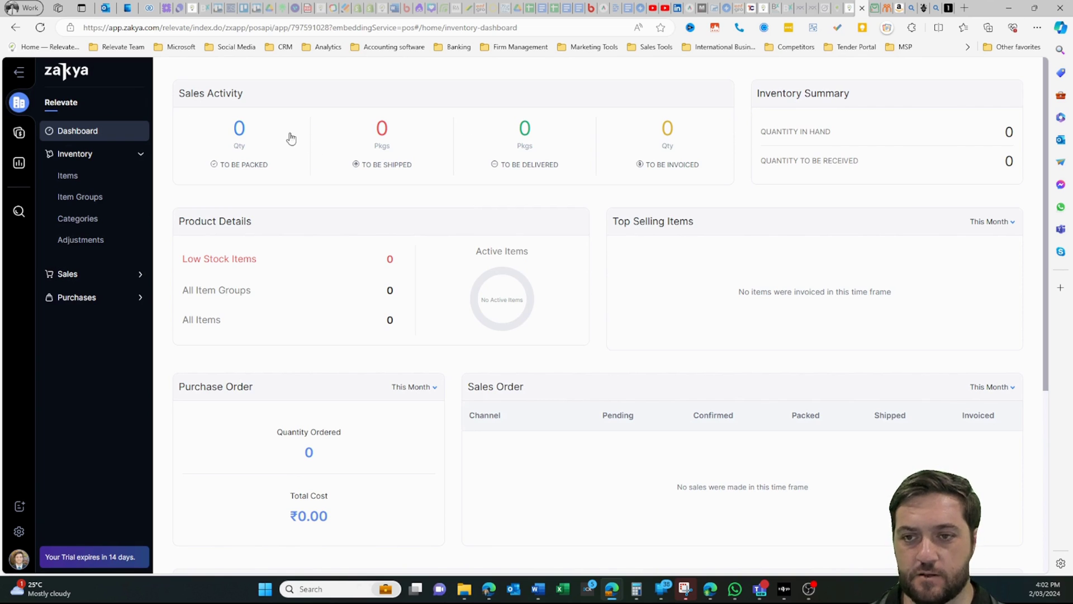
{"action": "scroll", "coordinate": [428, 301], "scroll_direction": "down", "scroll_amount": 4}
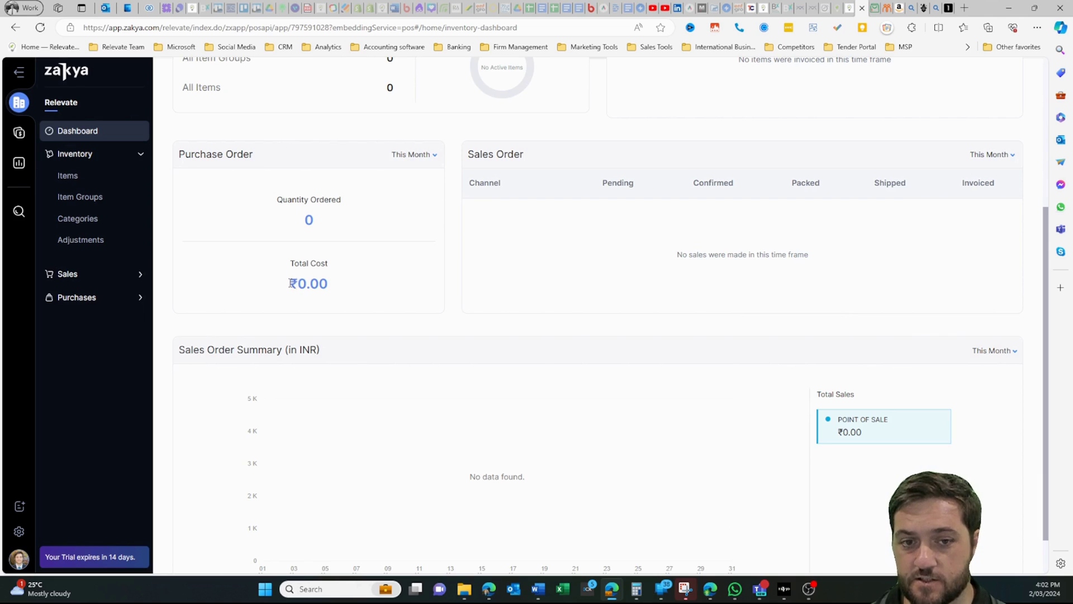
{"action": "left_click_drag", "start_coordinate": [290, 282], "coordinate": [297, 286]}
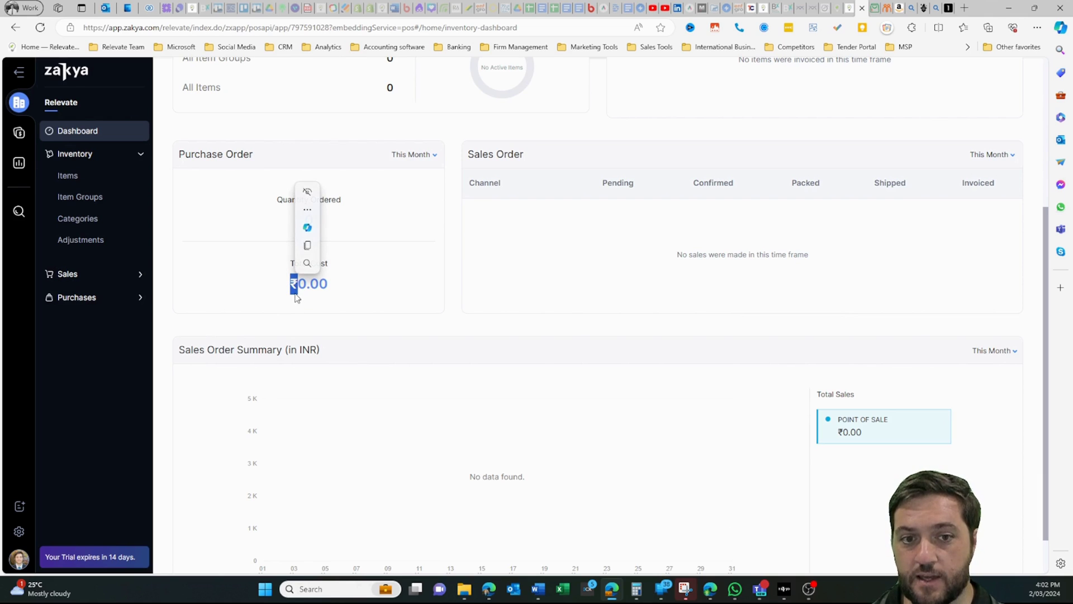
{"action": "scroll", "coordinate": [424, 305], "scroll_direction": "down", "scroll_amount": 1}
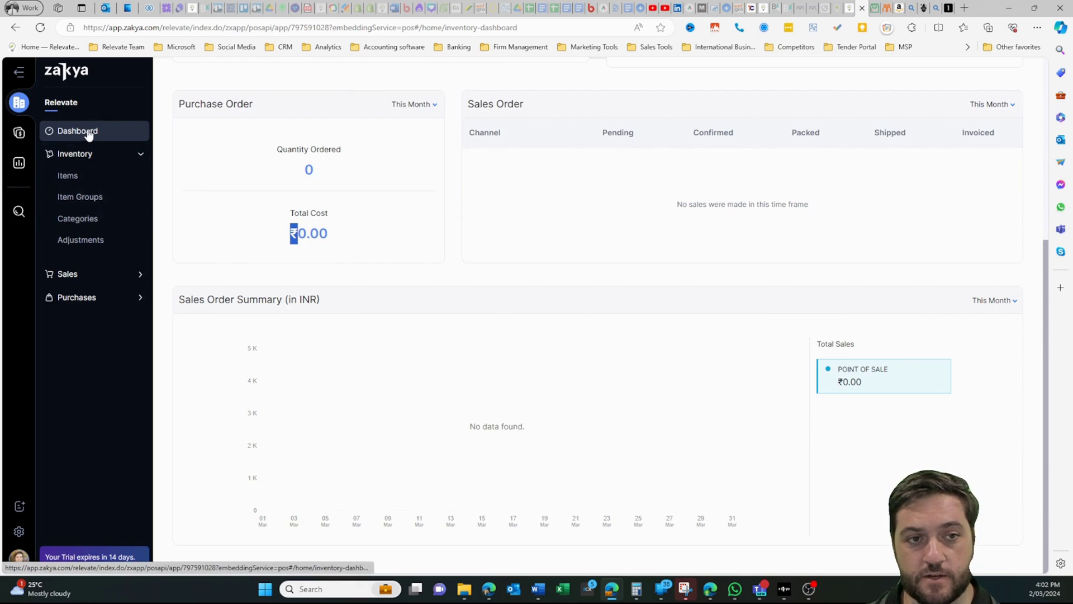
- Expand Sales and Purchases in the sidebar and open Inventory > Items
{"action": "left_click", "coordinate": [85, 274]}
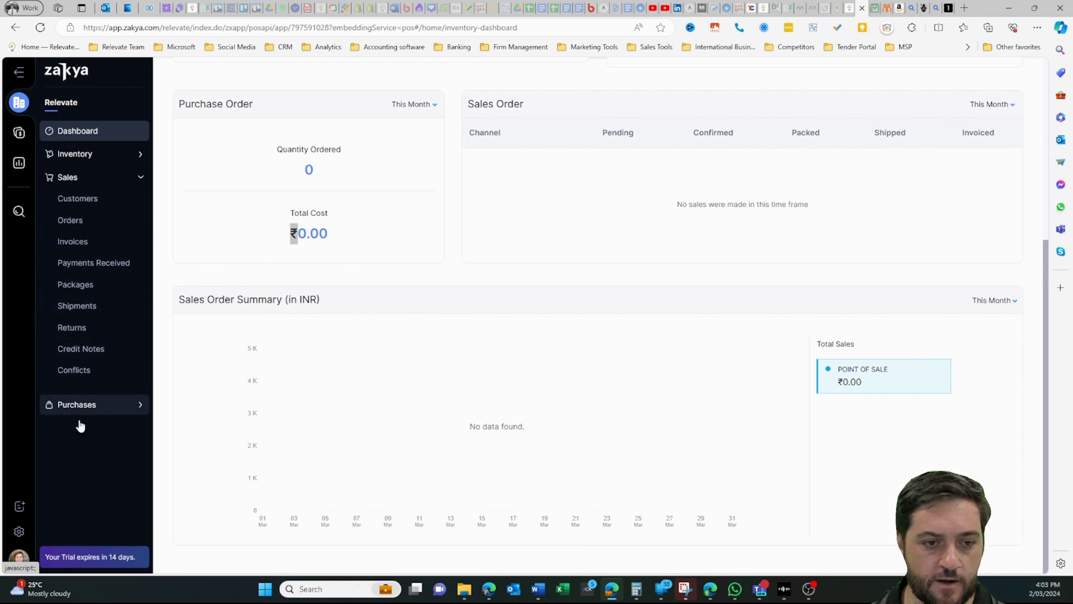
{"action": "left_click", "coordinate": [81, 404]}
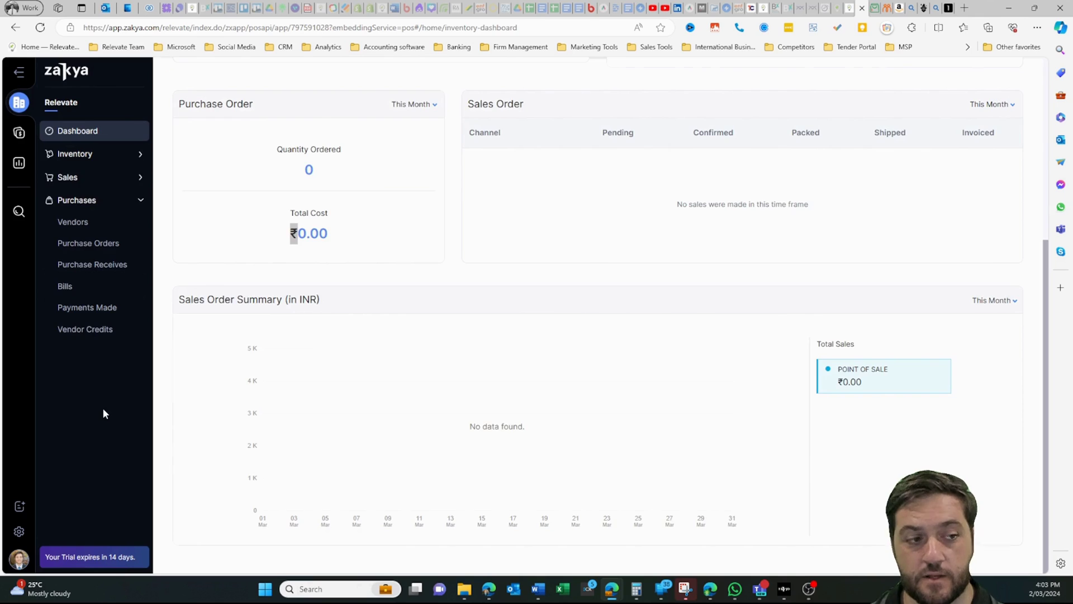
{"action": "left_click", "coordinate": [75, 157]}
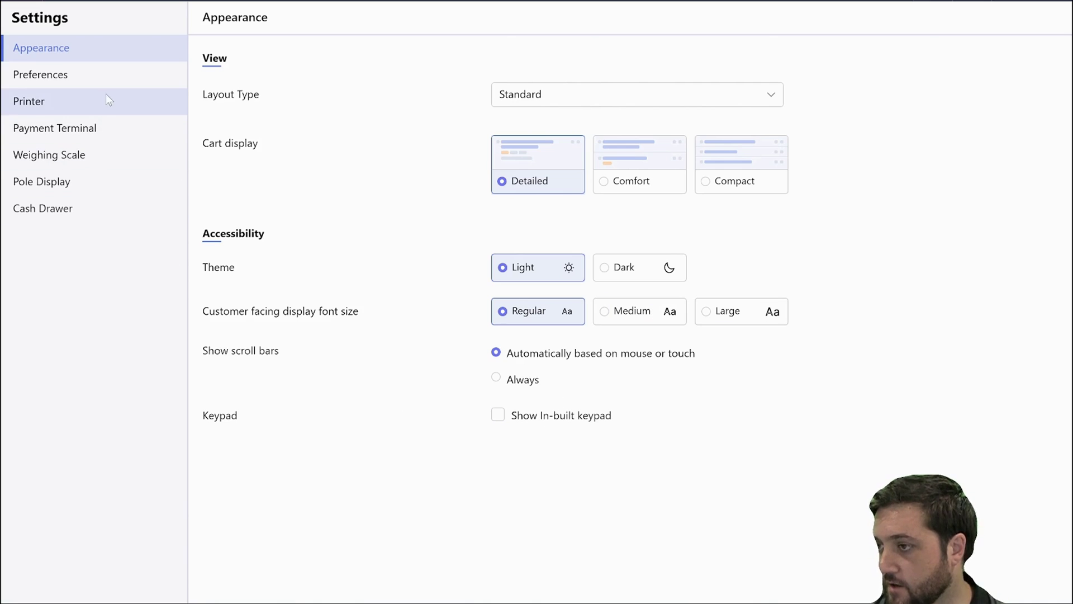
- Review Preferences and keep both Printer and Payment Terminal set to None
{"action": "left_click", "coordinate": [106, 74]}
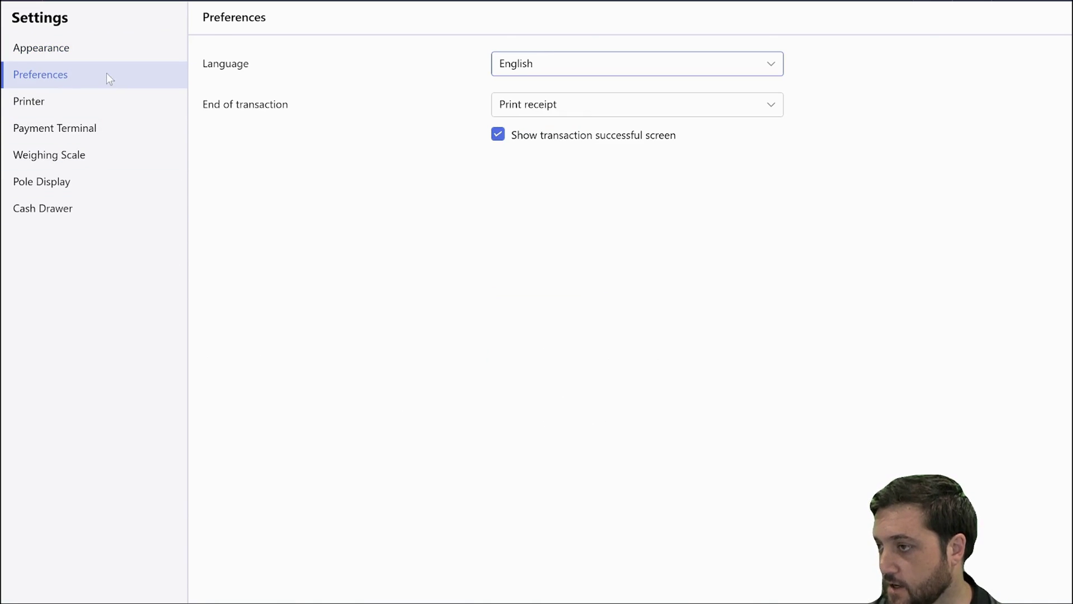
{"action": "left_click", "coordinate": [123, 107]}
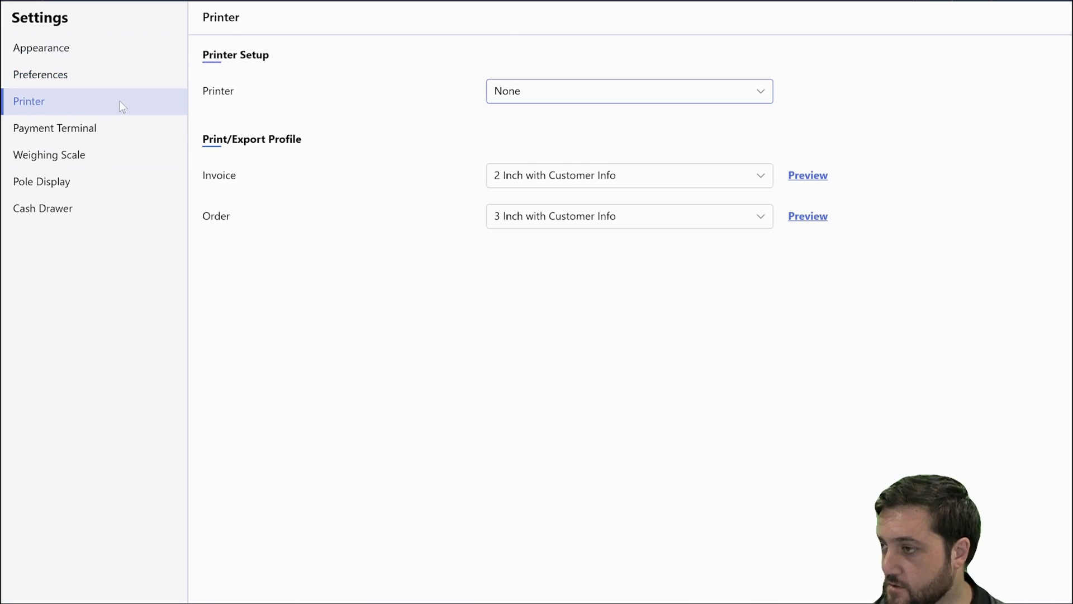
{"action": "left_click", "coordinate": [650, 95]}
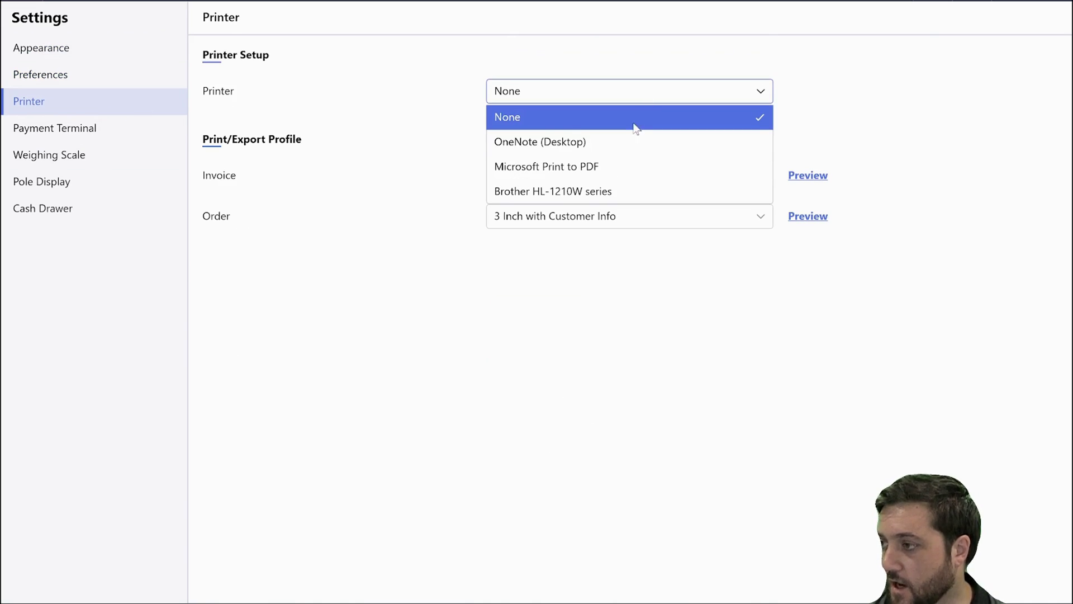
{"action": "left_click", "coordinate": [565, 309]}
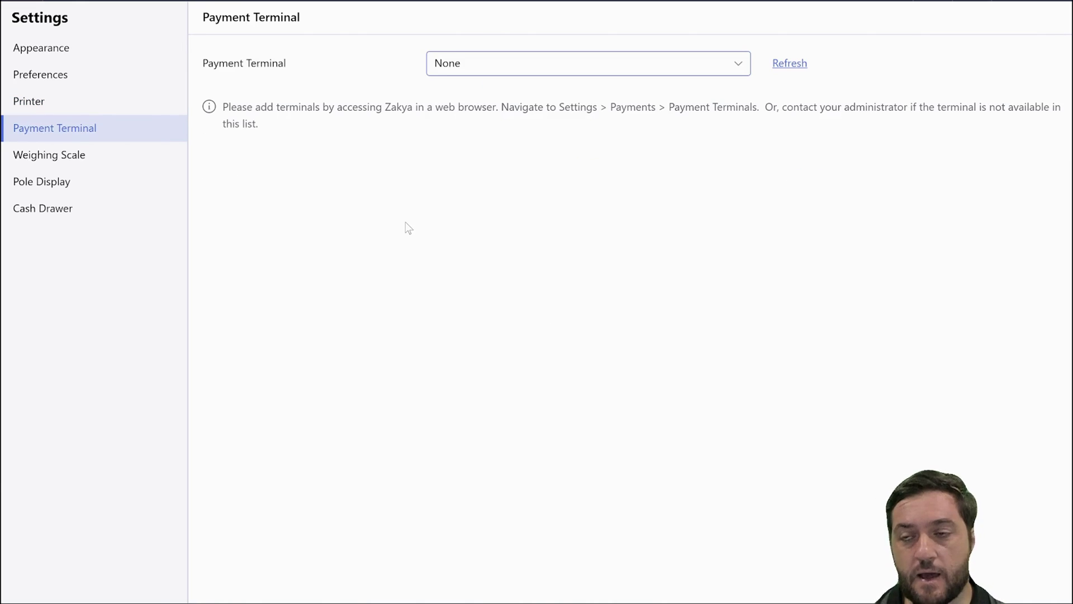
{"action": "left_click", "coordinate": [593, 63]}
{"action": "left_click", "coordinate": [521, 152]}
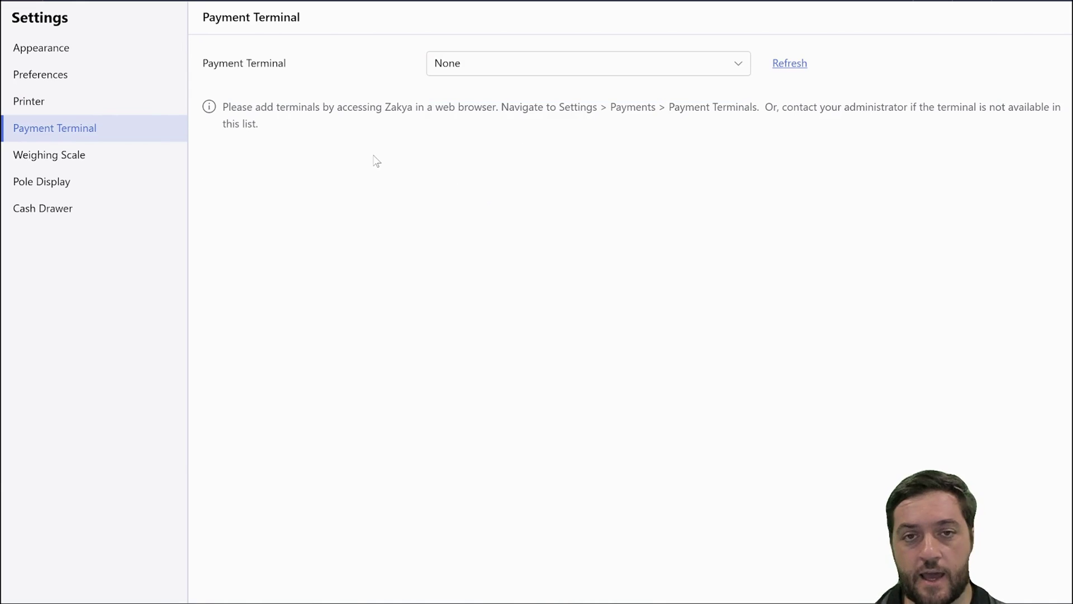
- Go through the Weighing Scale and Pole Display settings to Cash Drawer
{"action": "left_click", "coordinate": [114, 159]}
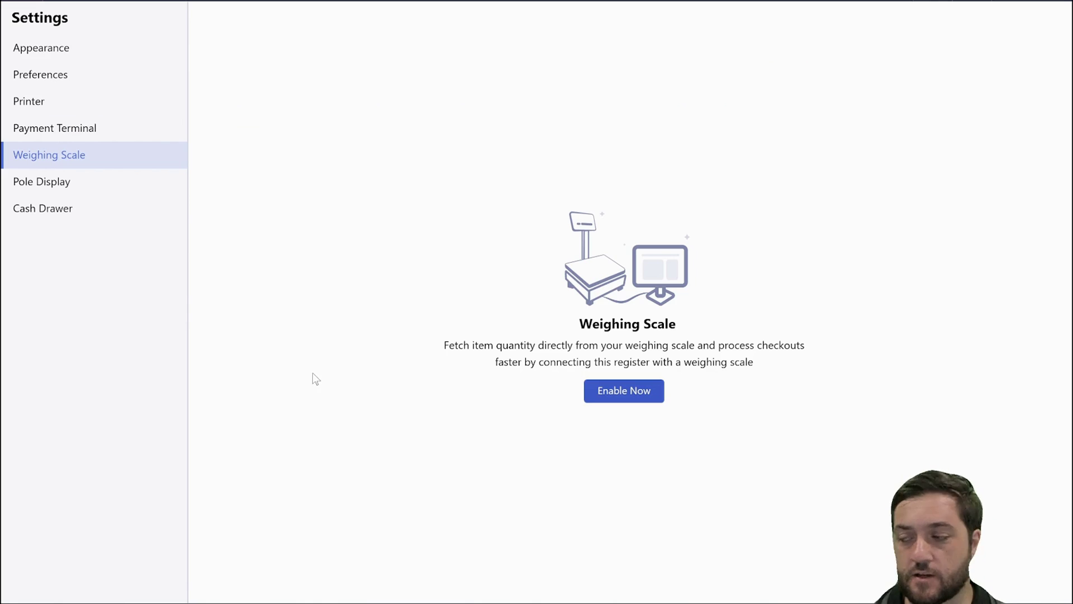
{"action": "left_click", "coordinate": [42, 181]}
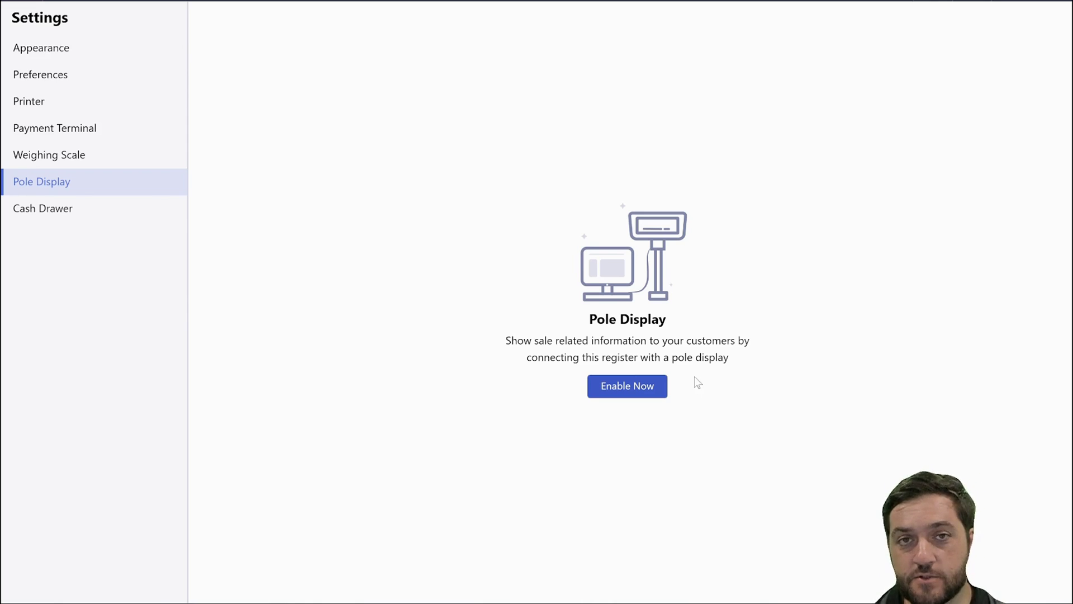
{"action": "left_click", "coordinate": [81, 221]}
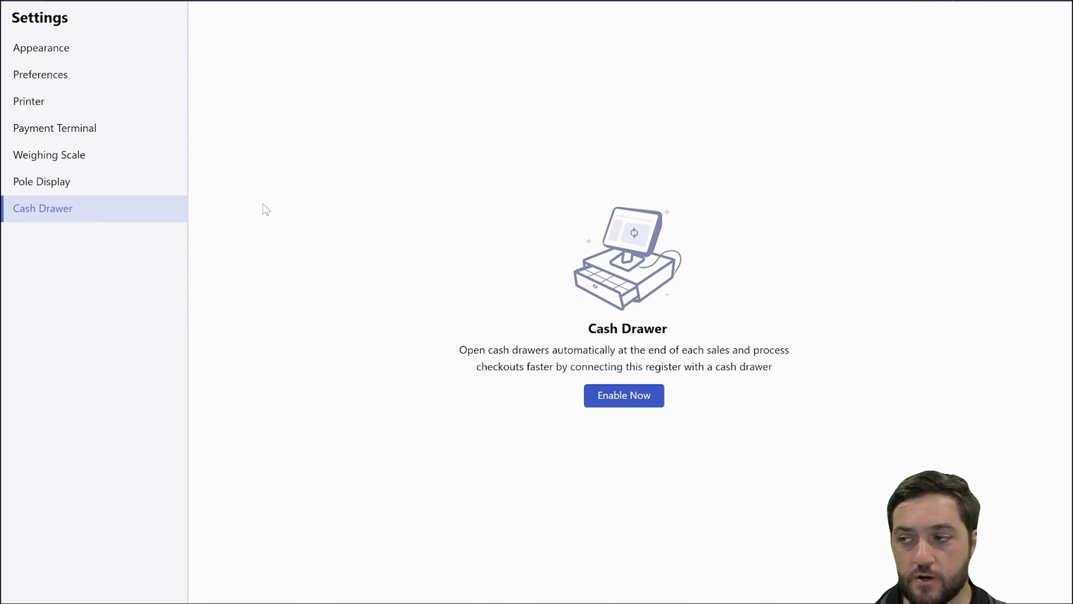
- Close Settings and try an item search for 'ite' in the cart, then cancel it
{"action": "key", "text": "Escape"}
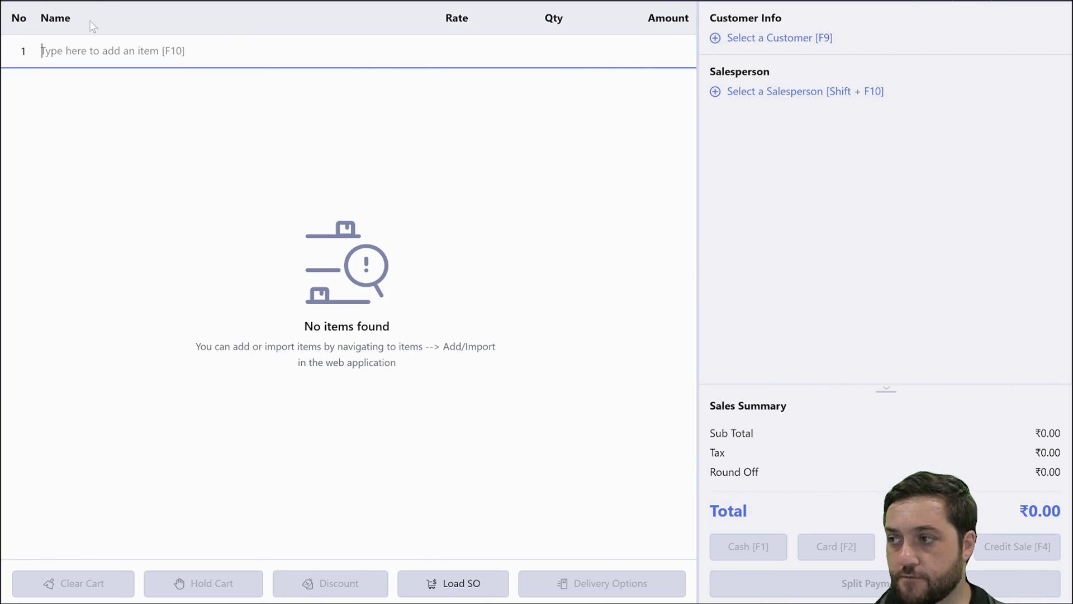
{"action": "left_click", "coordinate": [89, 52]}
{"action": "type", "text": "ite"}
{"action": "key", "text": "Escape"}
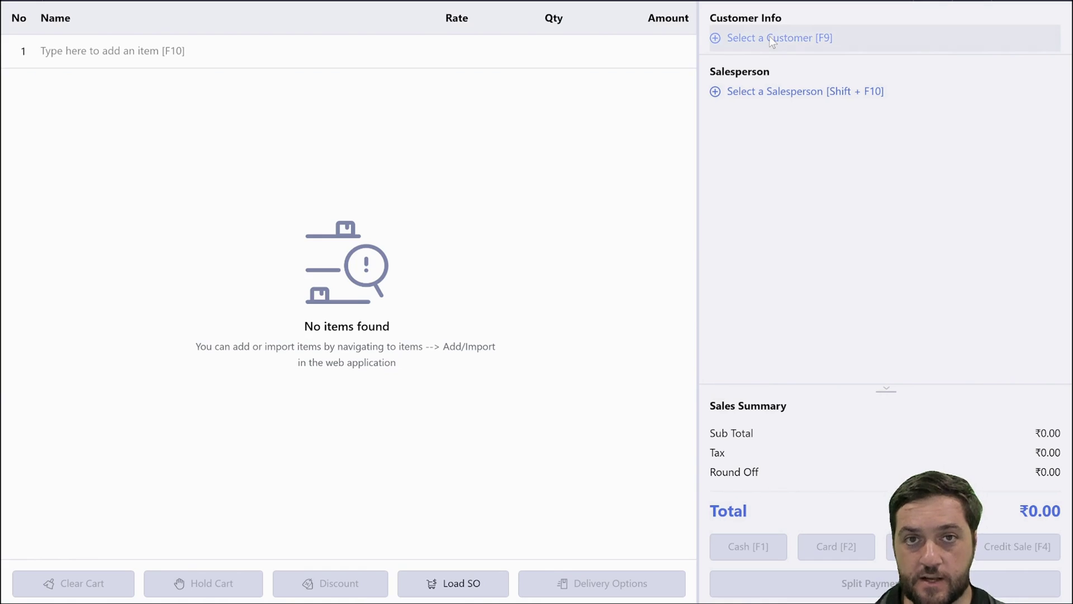
- Try the customer and salesperson lookups, then dismiss the Create New order/invoice choice
{"action": "left_click", "coordinate": [772, 39]}
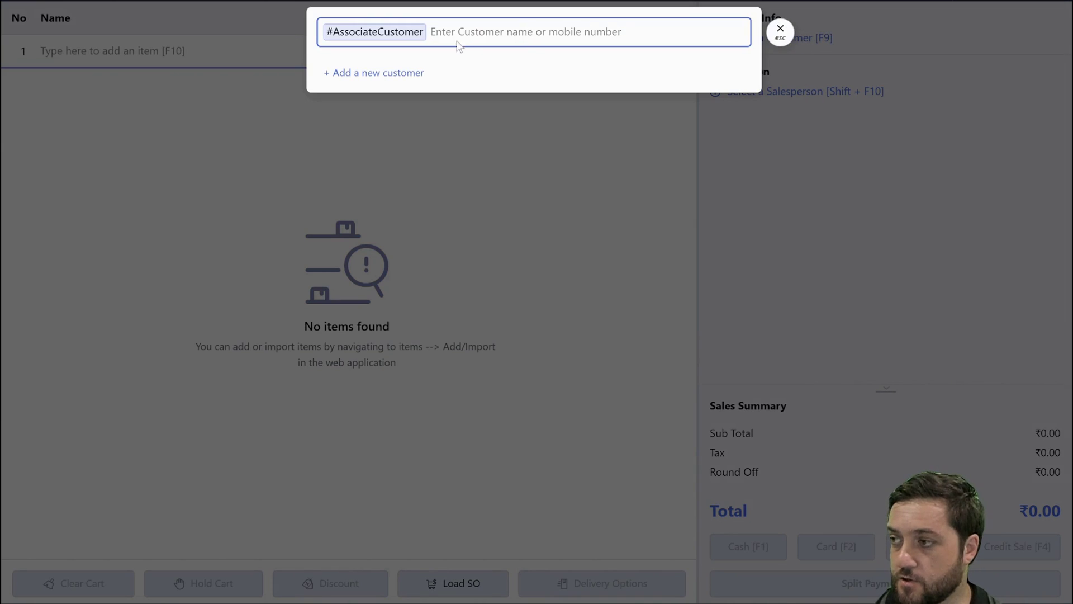
{"action": "left_click", "coordinate": [734, 88]}
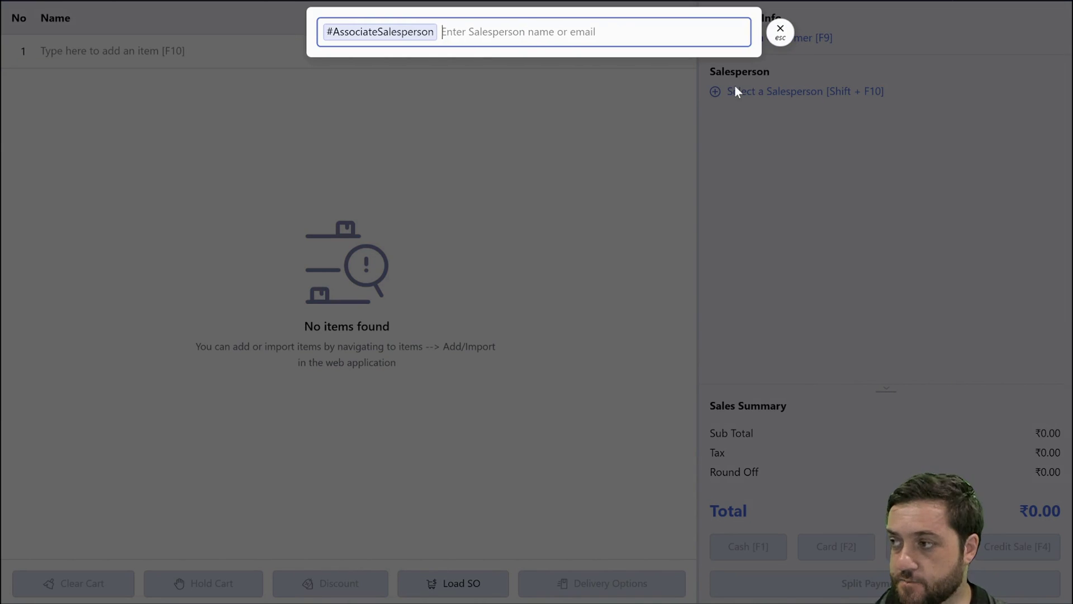
{"action": "left_click", "coordinate": [788, 39]}
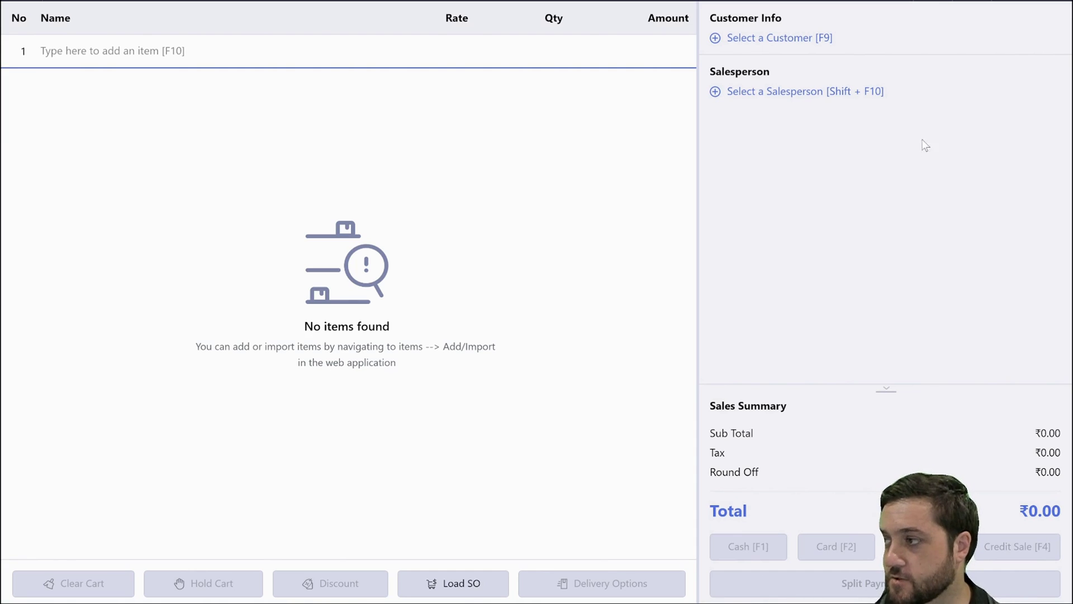
{"action": "key", "text": "ctrl+alt+n"}
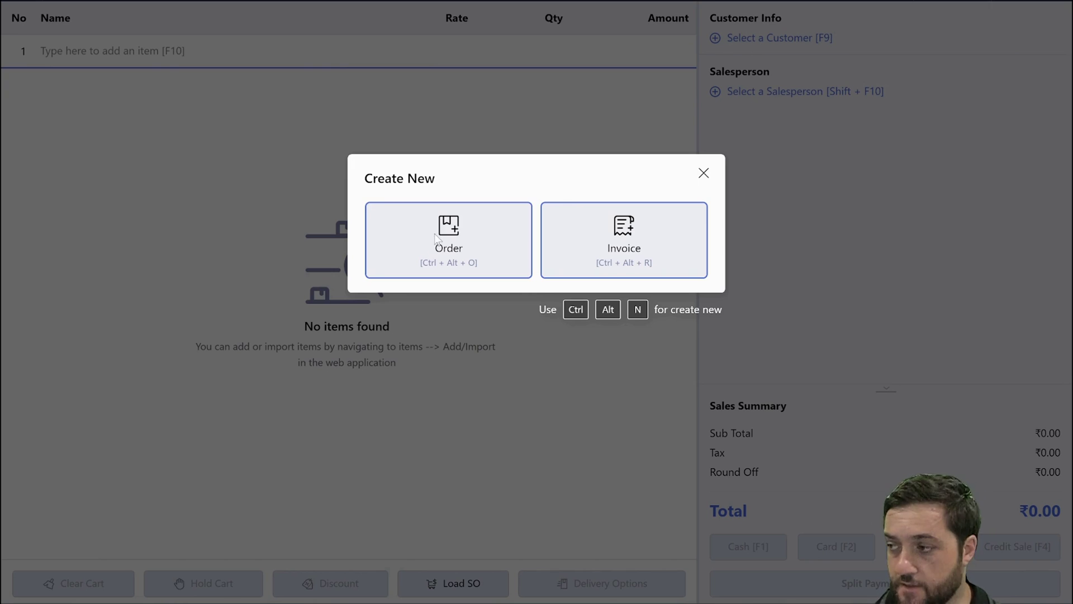
{"action": "left_click", "coordinate": [703, 174]}
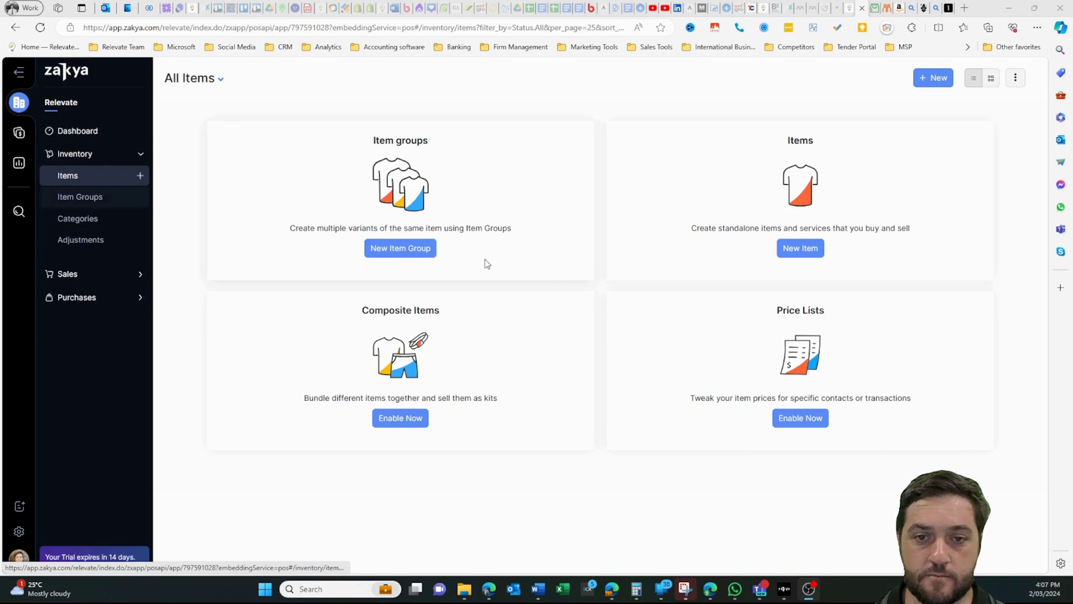
- Start a new item named 250g Relevate Coffee - Restart with unit pcs
{"action": "left_click", "coordinate": [802, 249]}
{"action": "type", "text": "Coffee"}
{"action": "key", "text": "Tab"}
{"action": "type", "text": "pcs"}
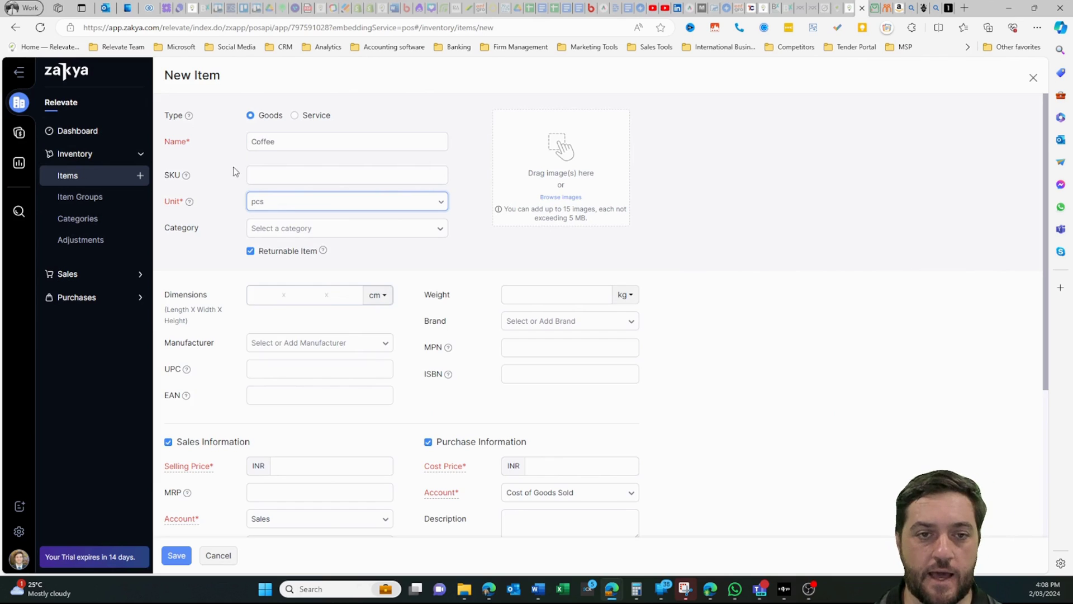
{"action": "left_click", "coordinate": [253, 141]}
{"action": "type", "text": "250"}
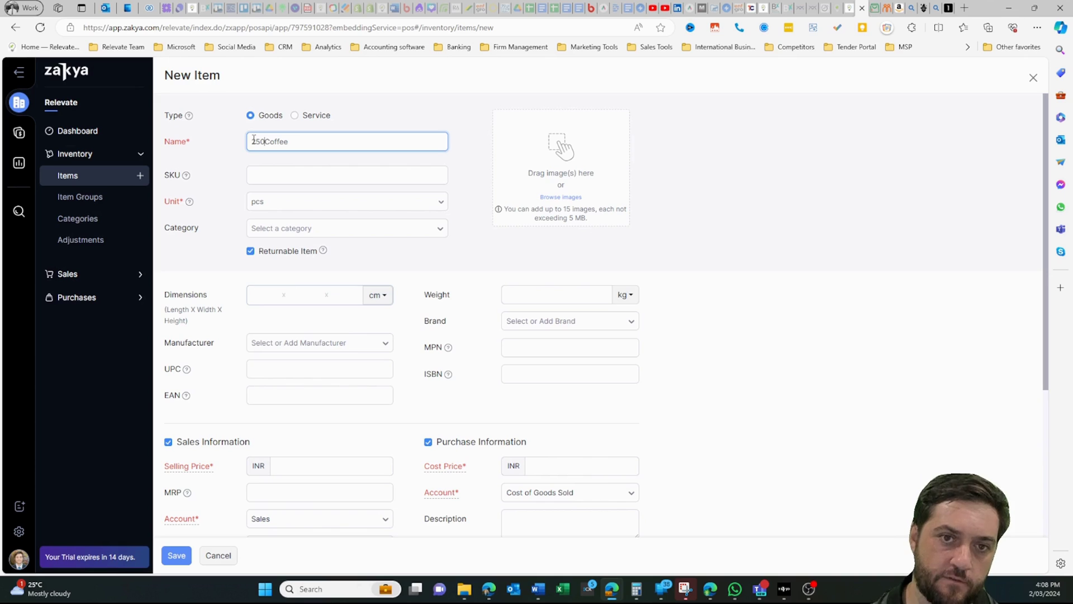
{"action": "type", "text": "g Relevate"}
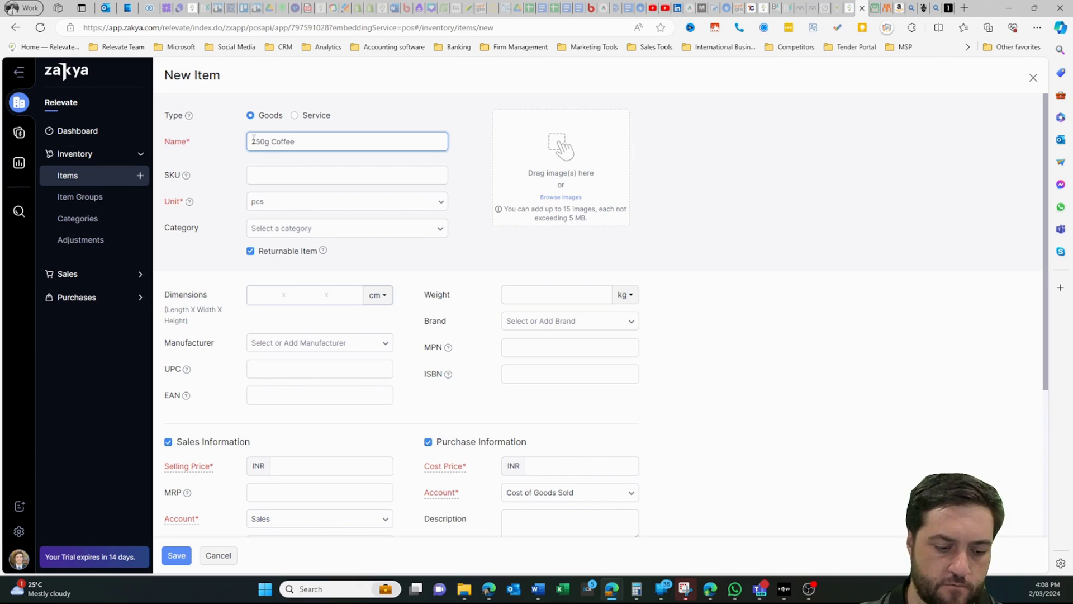
- Give it selling price 20, cost price 13 and the Inventory Asset inventory account
{"action": "scroll", "coordinate": [323, 177], "scroll_direction": "down", "scroll_amount": 5}
{"action": "left_click", "coordinate": [323, 177]}
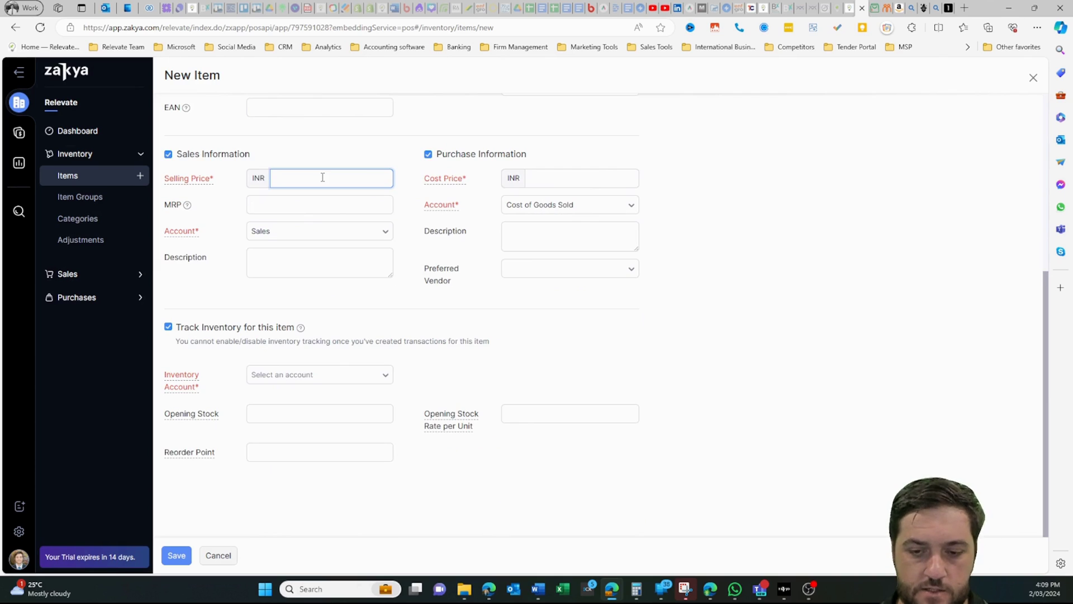
{"action": "left_click", "coordinate": [494, 178]}
{"action": "type", "text": "13"}
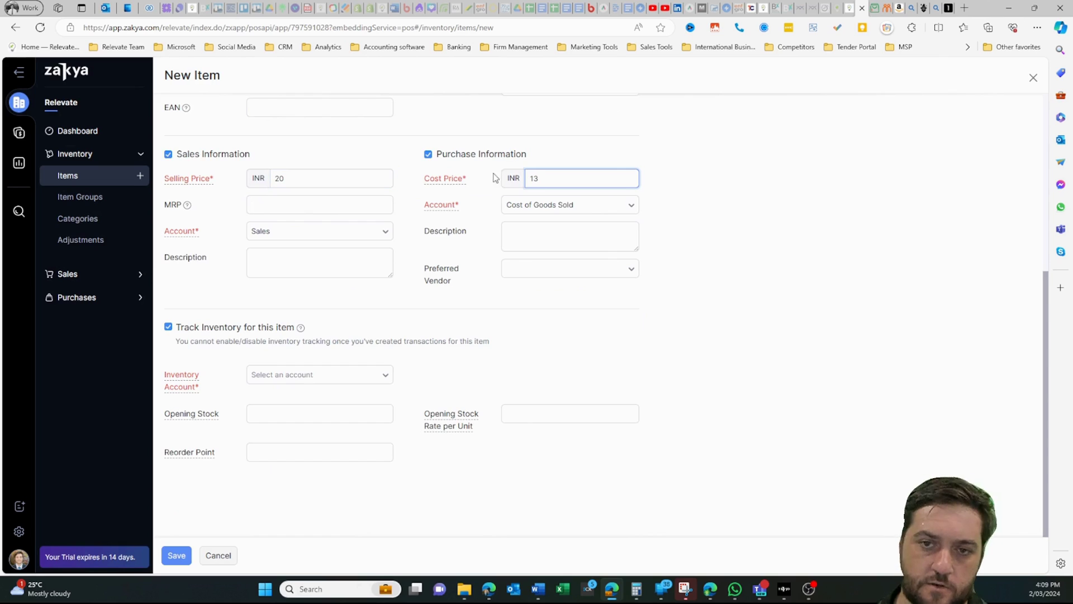
{"action": "left_click", "coordinate": [318, 375]}
{"action": "left_click", "coordinate": [253, 400]}
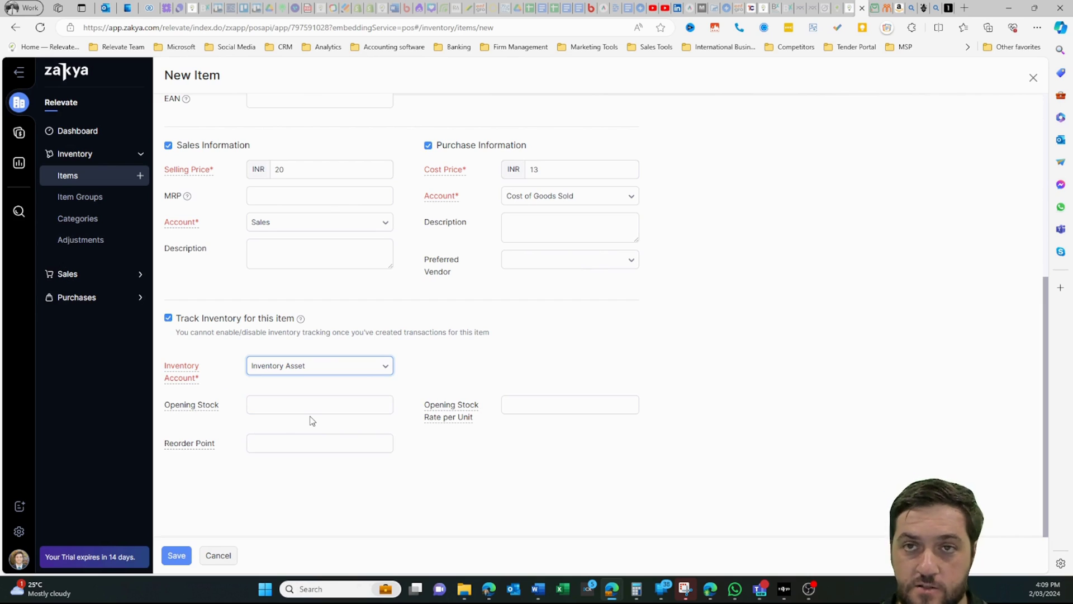
{"action": "left_click", "coordinate": [306, 443]}
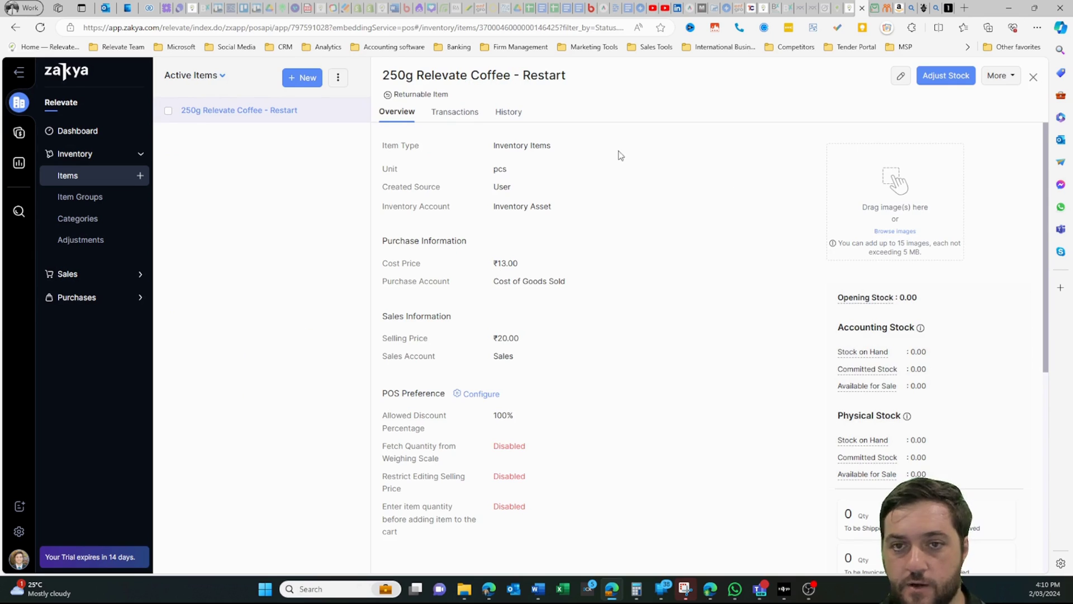
{"action": "left_click", "coordinate": [462, 113]}
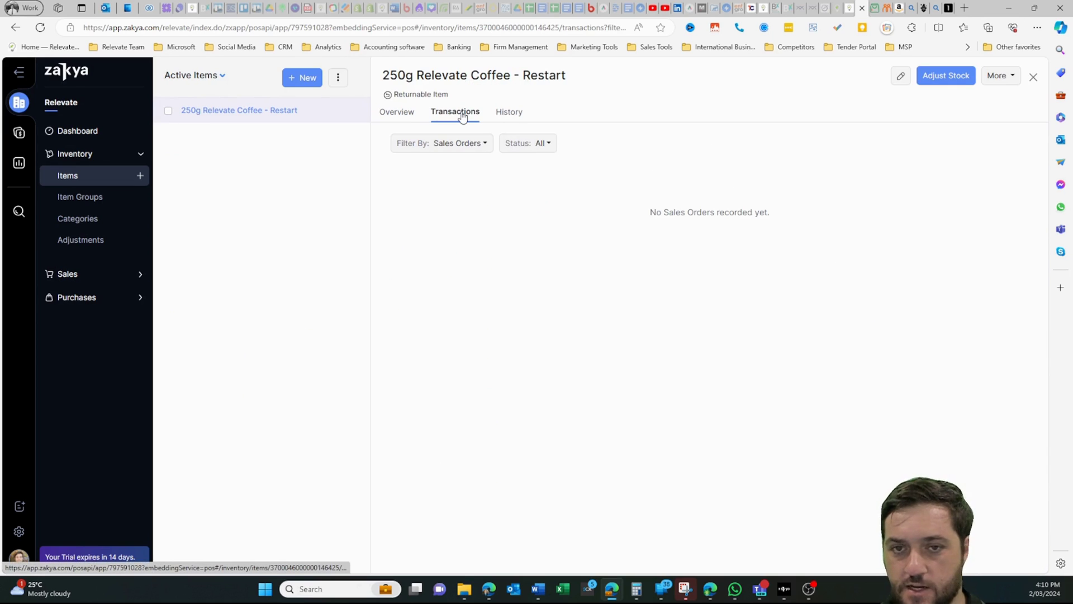
{"action": "left_click", "coordinate": [496, 112]}
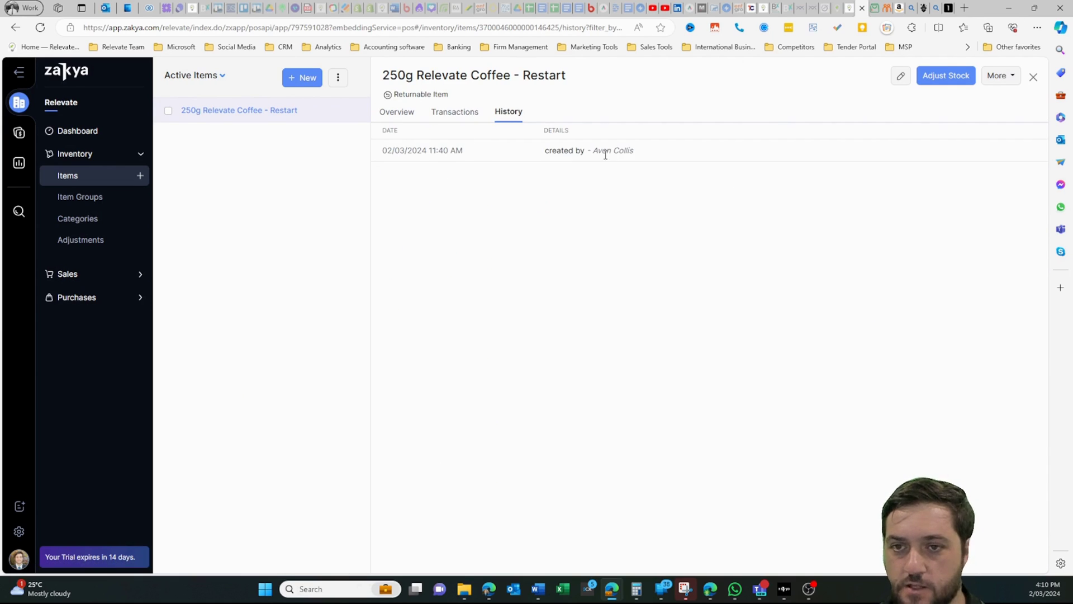
{"action": "left_click", "coordinate": [397, 113]}
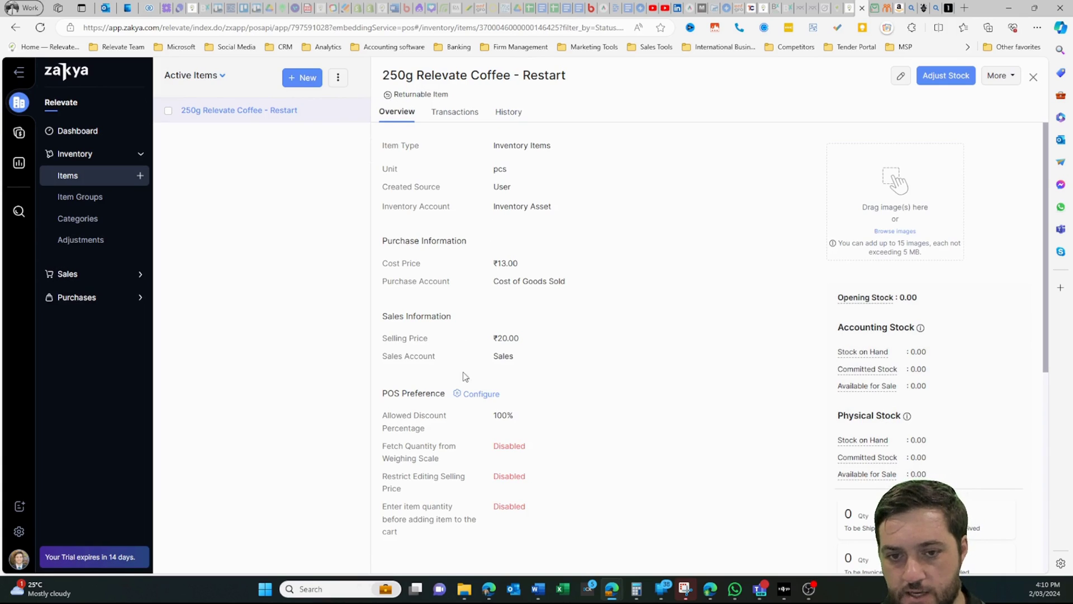
{"action": "scroll", "coordinate": [505, 436], "scroll_direction": "down", "scroll_amount": 3}
{"action": "scroll", "coordinate": [503, 494], "scroll_direction": "up", "scroll_amount": 3}
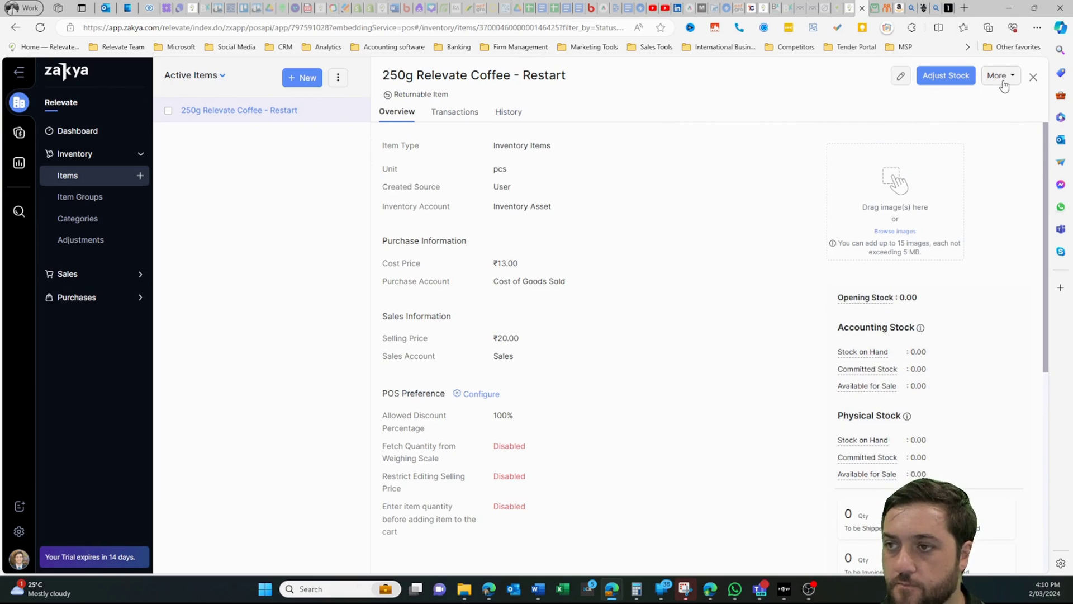
- Adjust the coffee item's quantity on hand to 2, reason Stocktaking results
{"action": "left_click", "coordinate": [945, 75]}
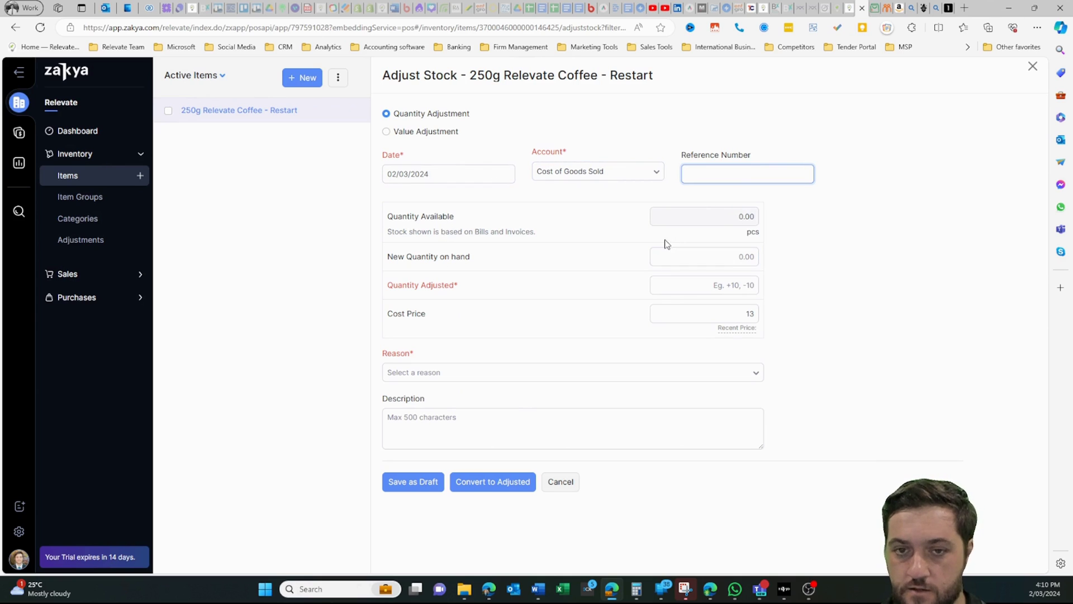
{"action": "key", "text": "Tab"}
{"action": "type", "text": "2"}
{"action": "left_click", "coordinate": [539, 373]}
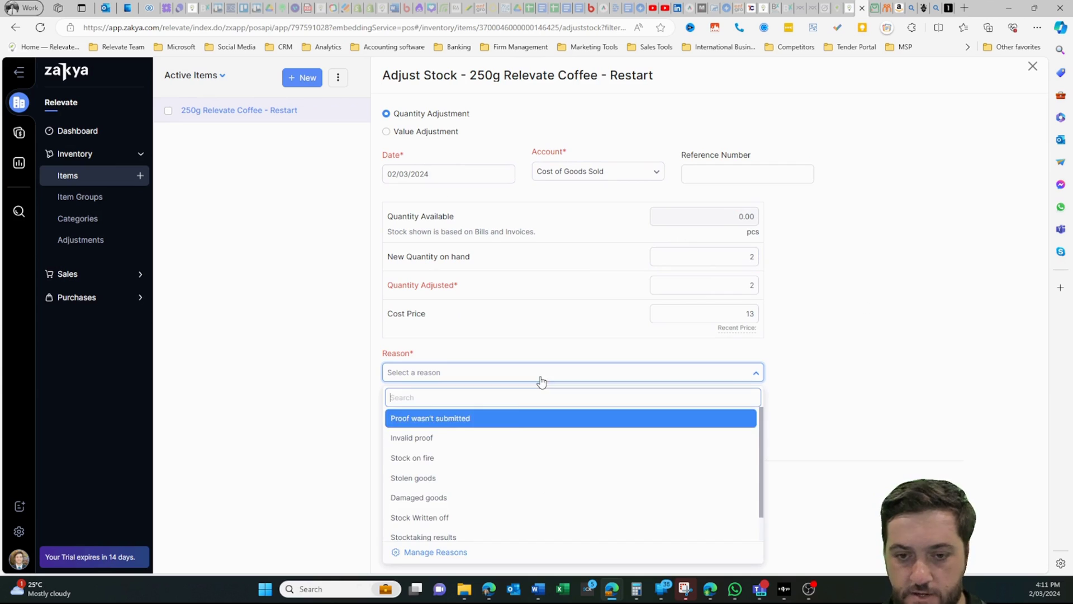
{"action": "left_click", "coordinate": [491, 513]}
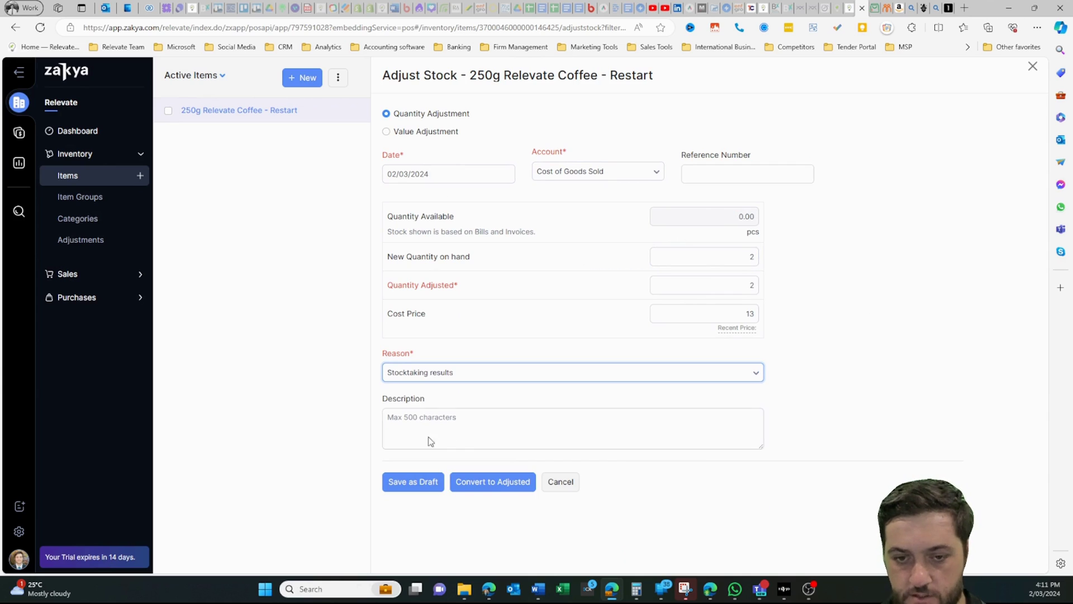
{"action": "left_click", "coordinate": [502, 482]}
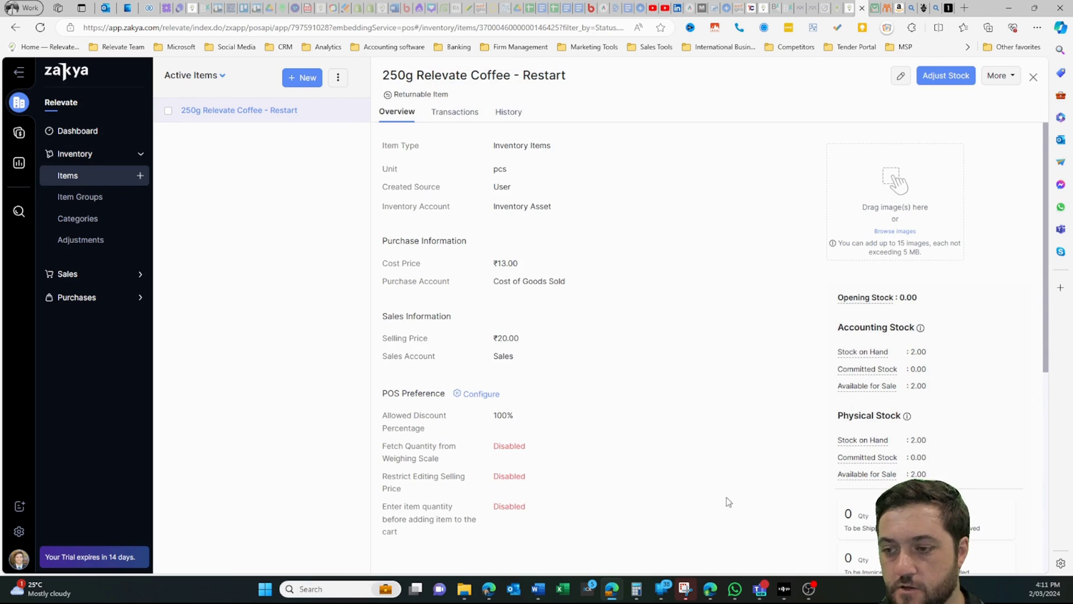
- Open the Inventory > Categories page
{"action": "scroll", "coordinate": [489, 435], "scroll_direction": "down", "scroll_amount": 2}
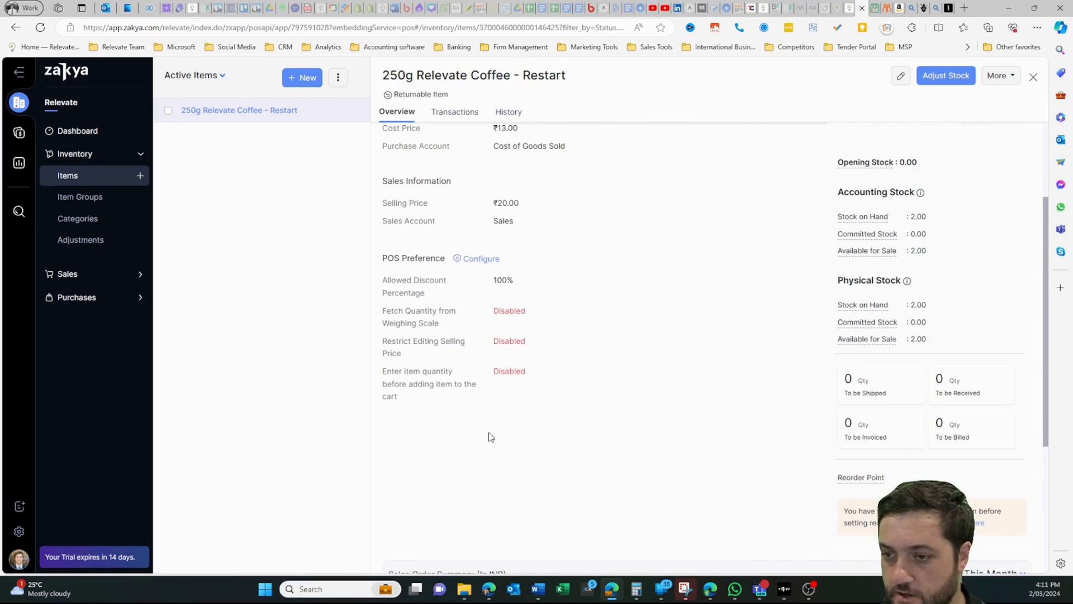
{"action": "scroll", "coordinate": [489, 436], "scroll_direction": "up", "scroll_amount": 3}
{"action": "left_click", "coordinate": [89, 217]}
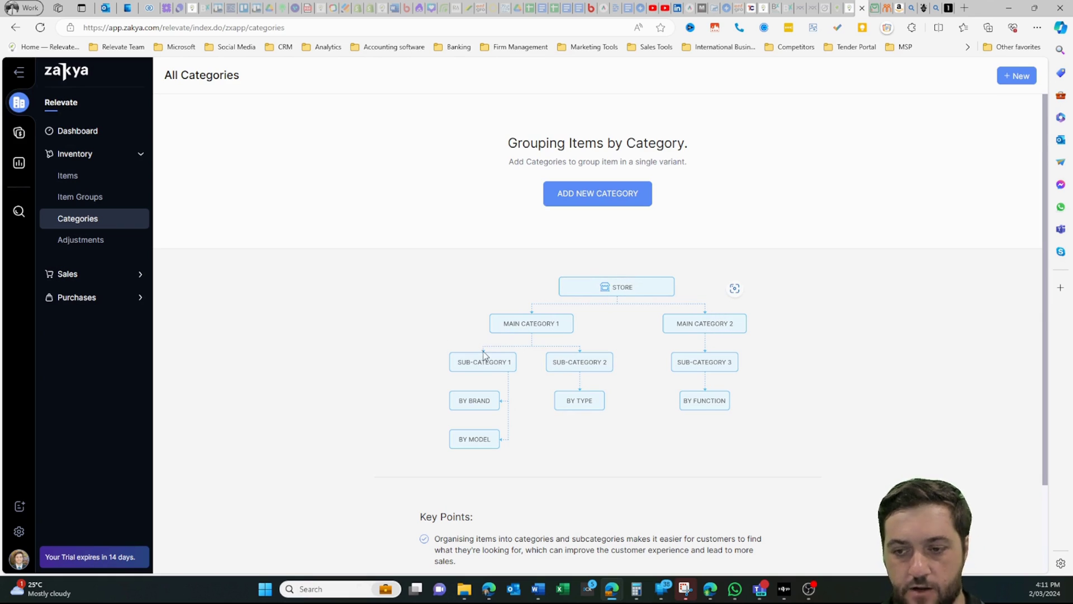
- View the Customers list and Walk-in Customer's details, then open Sales > Orders
{"action": "scroll", "coordinate": [419, 275], "scroll_direction": "down", "scroll_amount": 2}
{"action": "scroll", "coordinate": [312, 269], "scroll_direction": "up", "scroll_amount": 2}
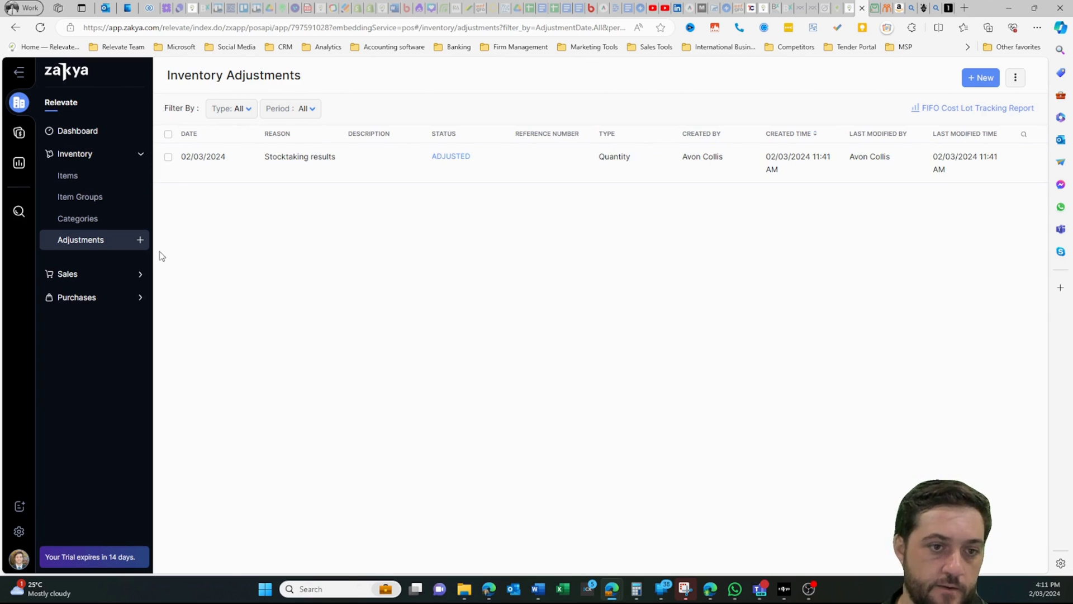
{"action": "left_click", "coordinate": [67, 274]}
{"action": "left_click", "coordinate": [81, 200]}
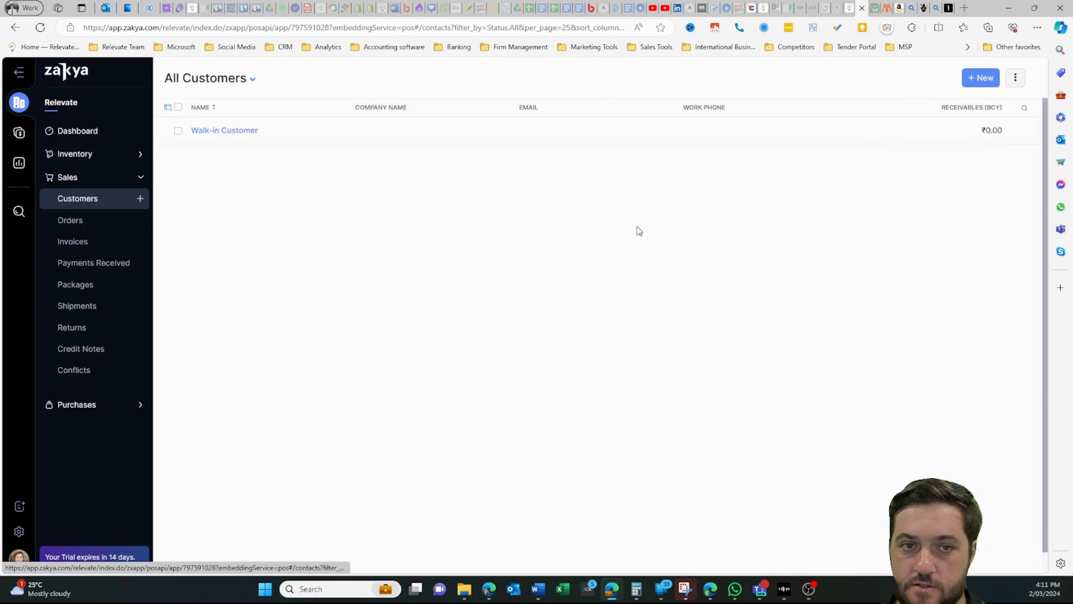
{"action": "left_click", "coordinate": [224, 131]}
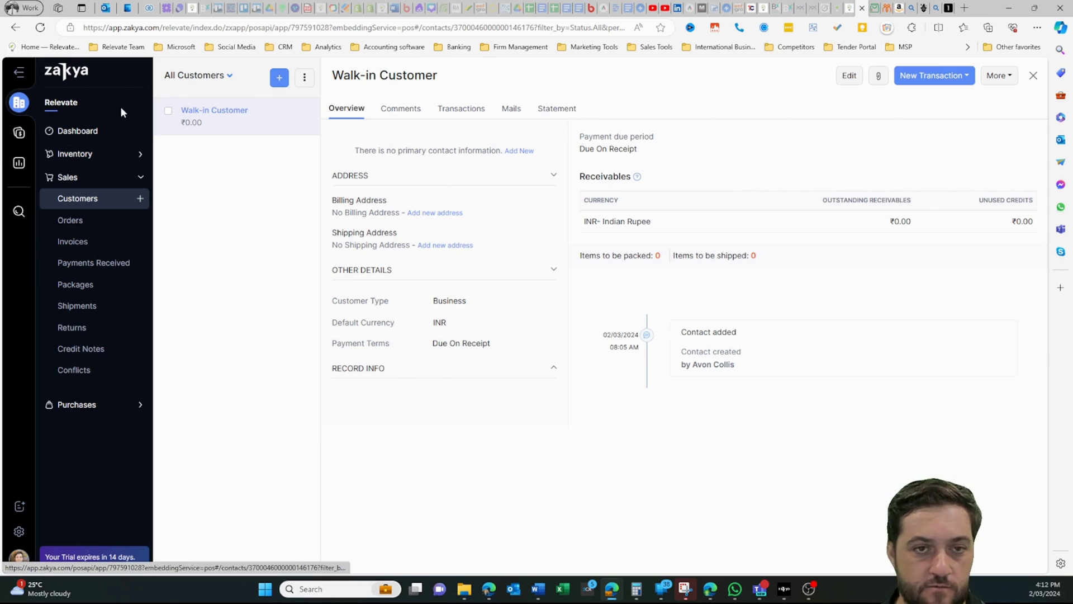
{"action": "left_click", "coordinate": [92, 221]}
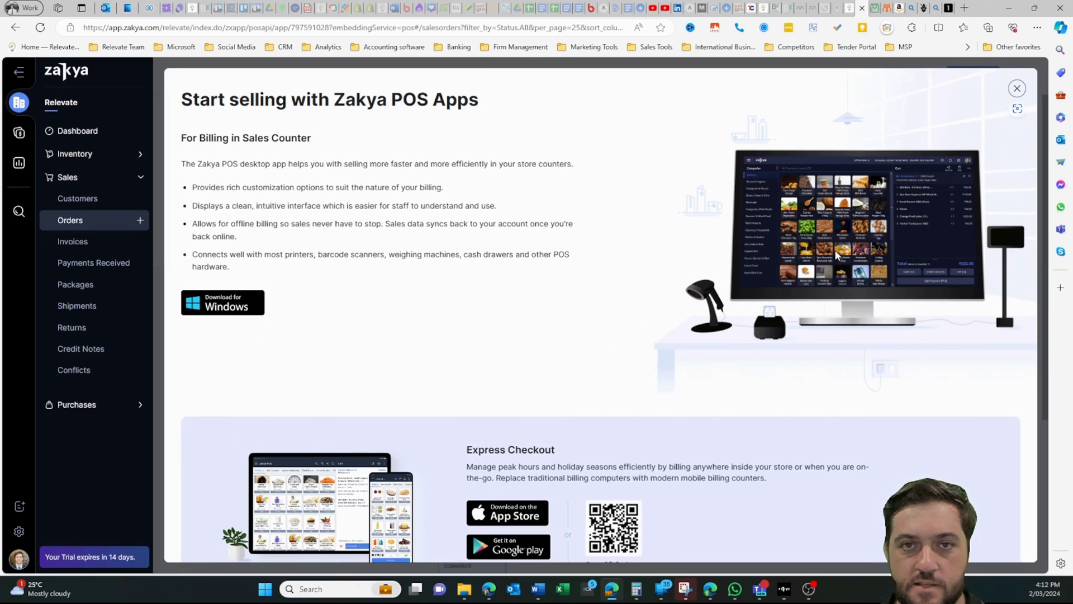
- Scroll the Zakya POS Apps introduction and dismiss it with Esc
{"action": "scroll", "coordinate": [488, 250], "scroll_direction": "down", "scroll_amount": 1}
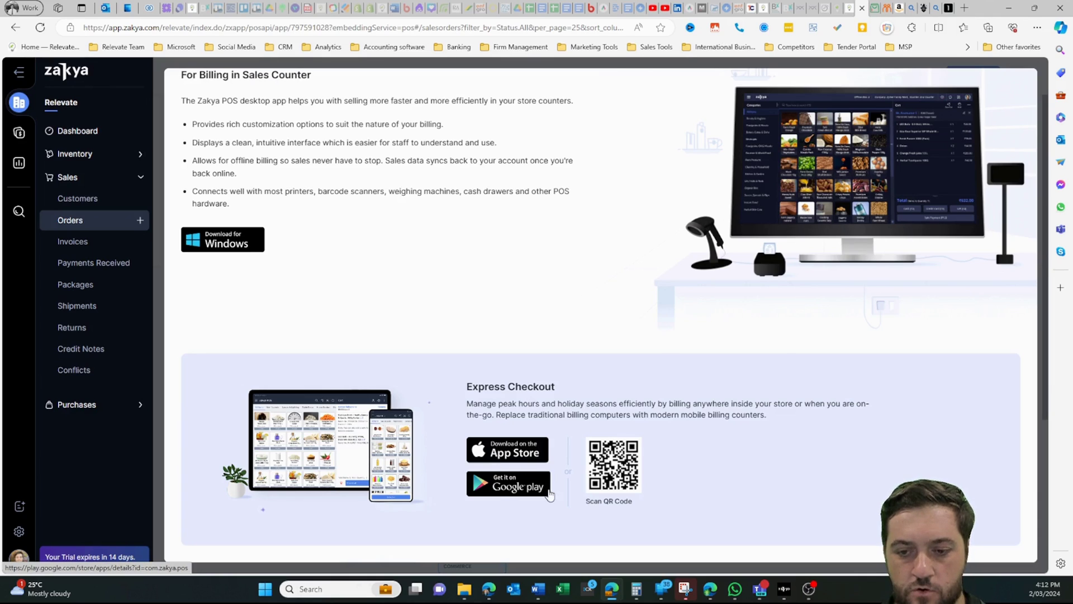
{"action": "key", "text": "Escape"}
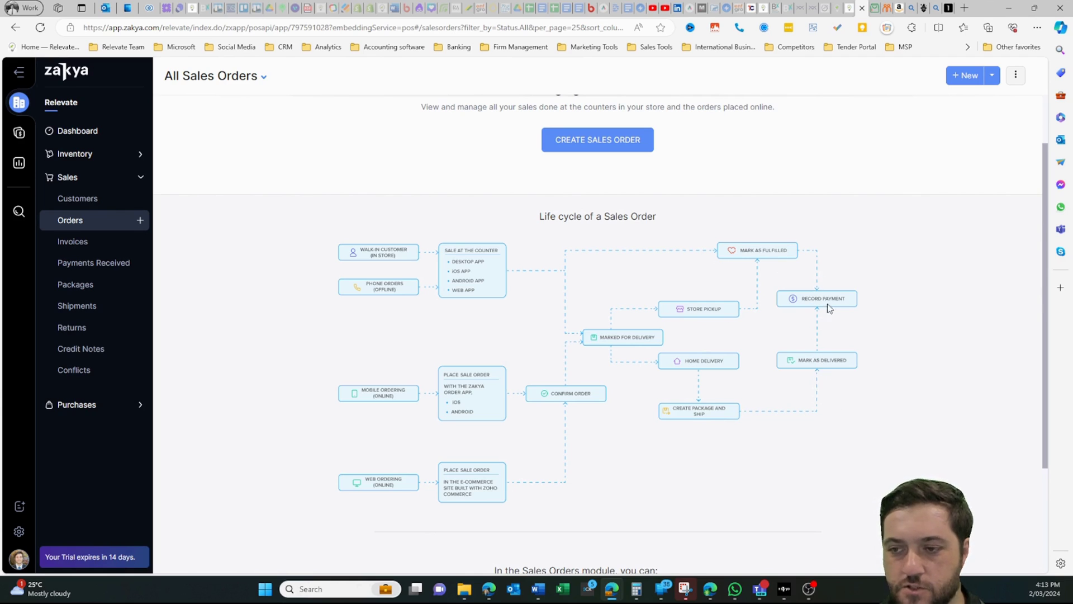
- Start a sales order for Walk-in Customer with payment terms Due on Receipt
{"action": "left_click", "coordinate": [609, 142]}
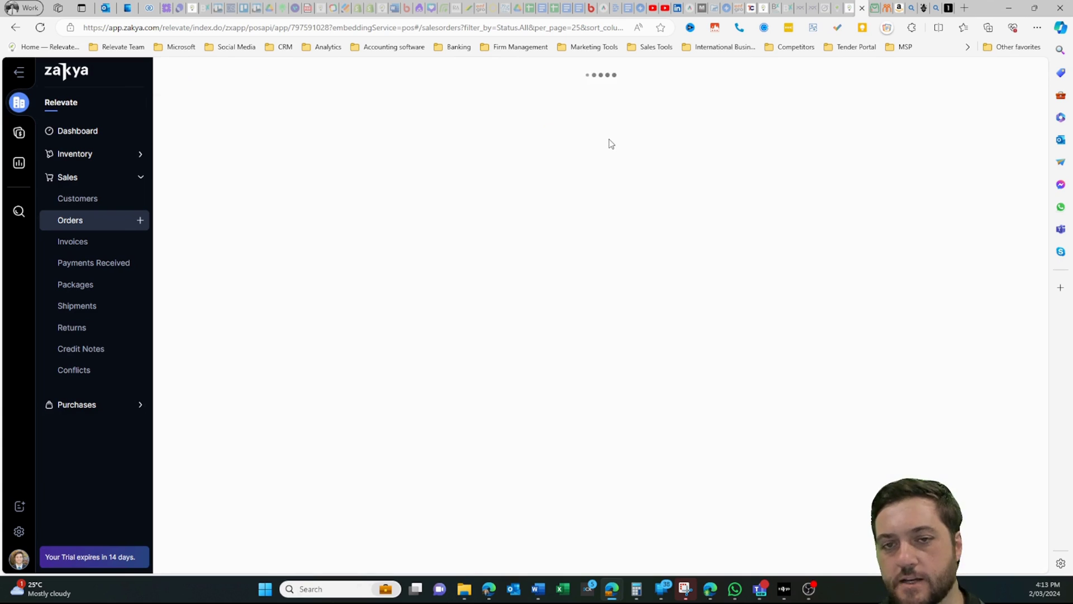
{"action": "left_click", "coordinate": [313, 121]}
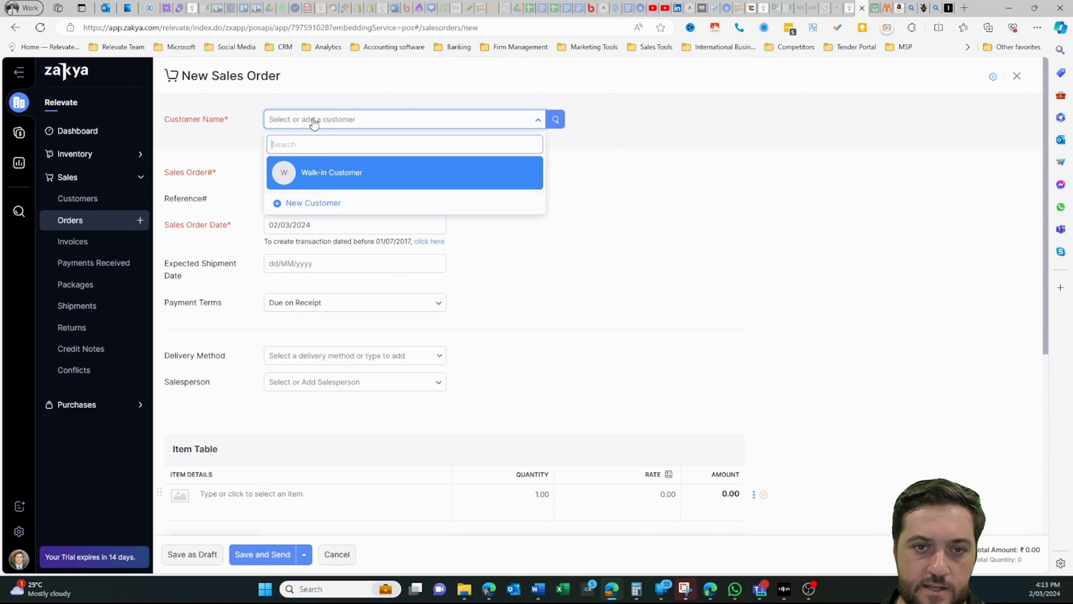
{"action": "left_click", "coordinate": [323, 179]}
{"action": "scroll", "coordinate": [475, 247], "scroll_direction": "down", "scroll_amount": 1}
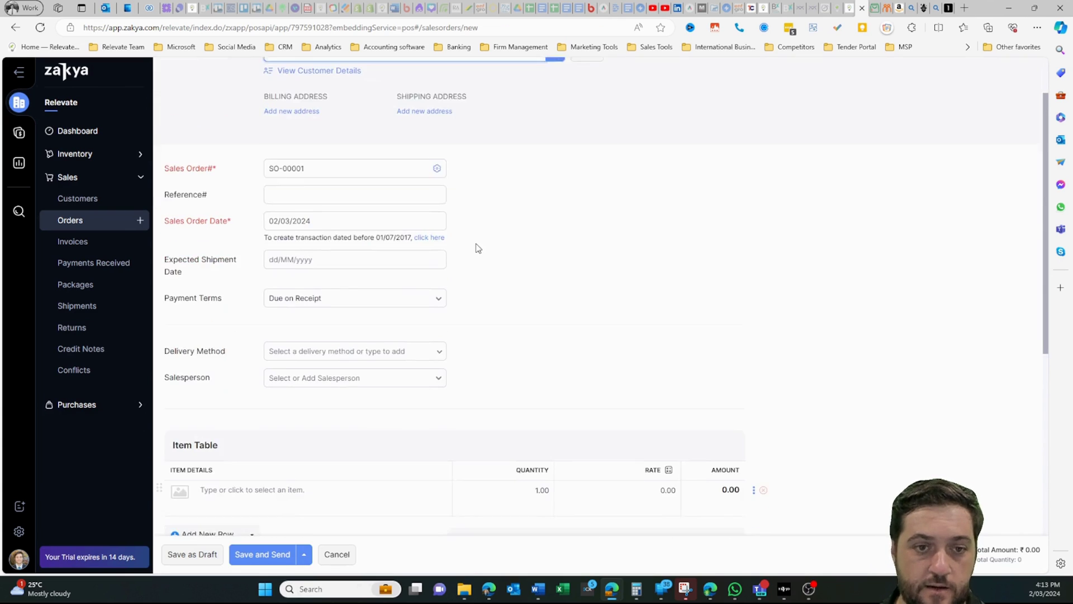
{"action": "scroll", "coordinate": [338, 252], "scroll_direction": "down", "scroll_amount": 2}
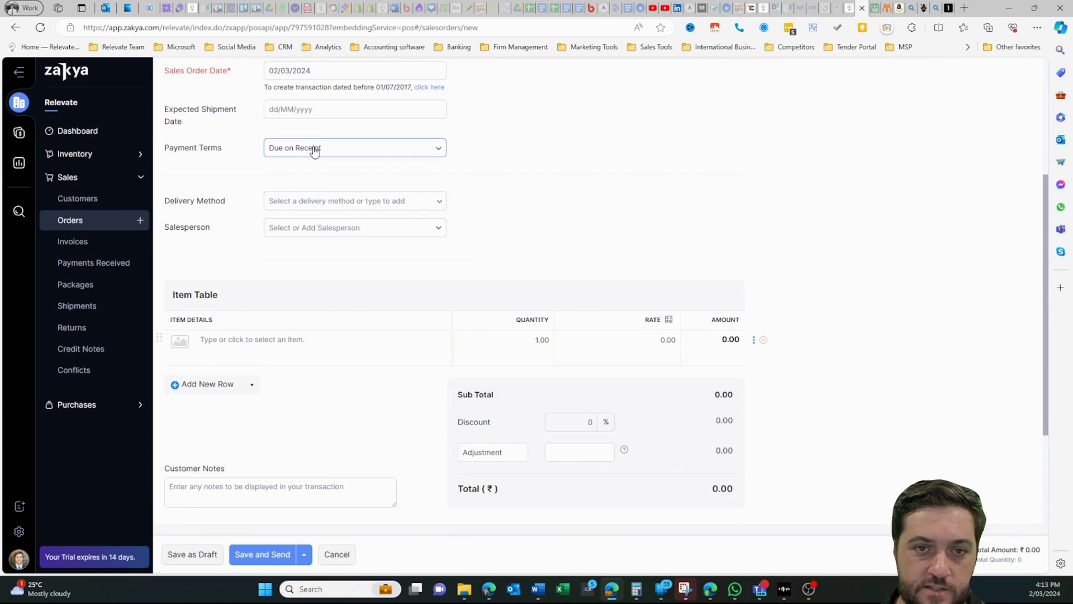
{"action": "left_click", "coordinate": [351, 148]}
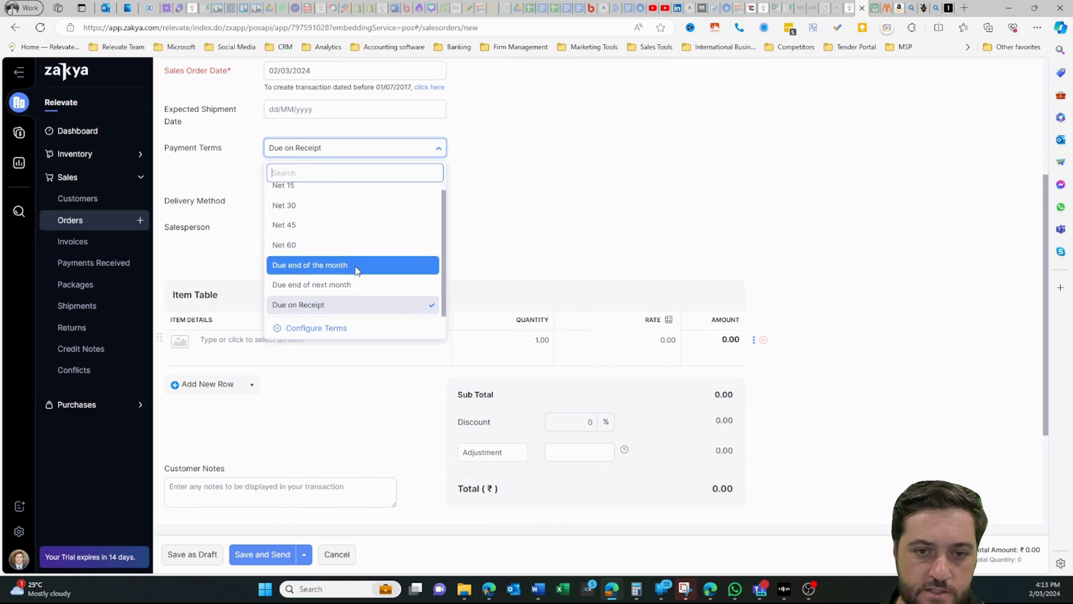
{"action": "left_click", "coordinate": [328, 150]}
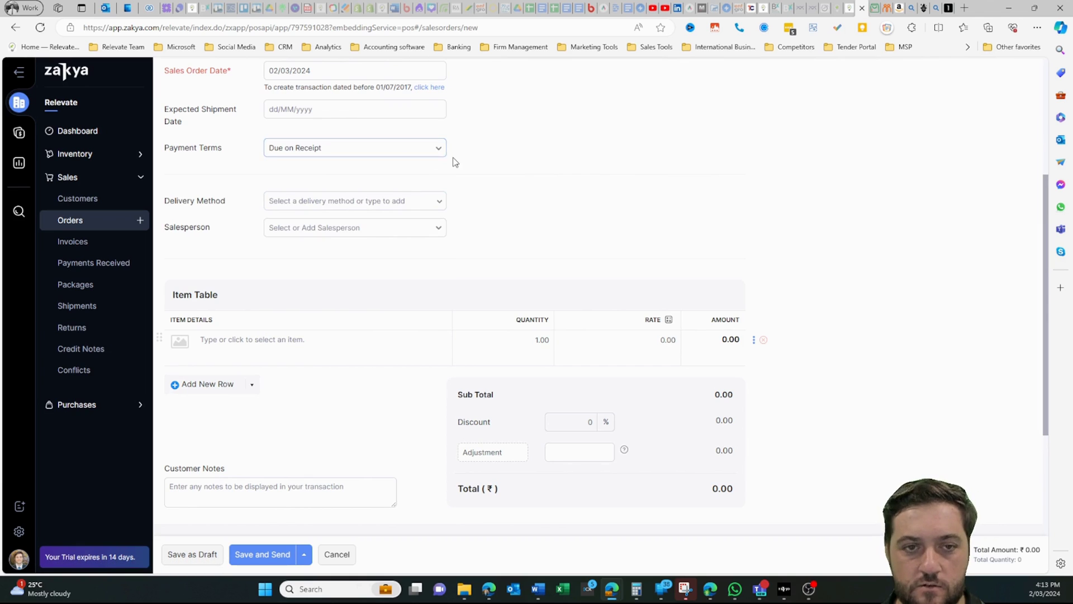
- Add one 250g Relevate Coffee - Restart at rate 20, totalling 20.00
{"action": "left_click", "coordinate": [263, 342]}
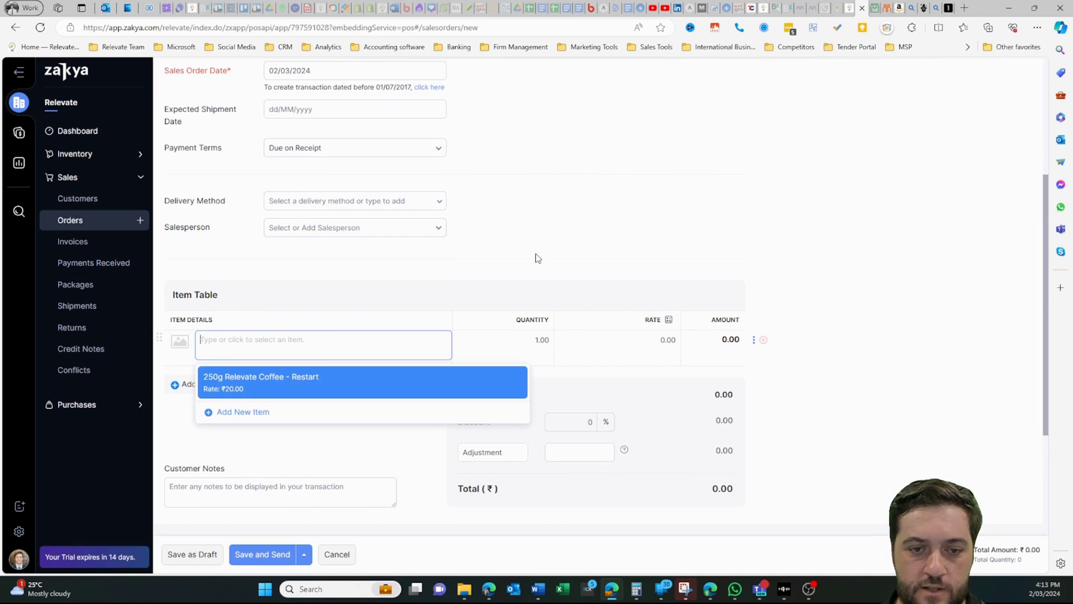
{"action": "left_click", "coordinate": [288, 390]}
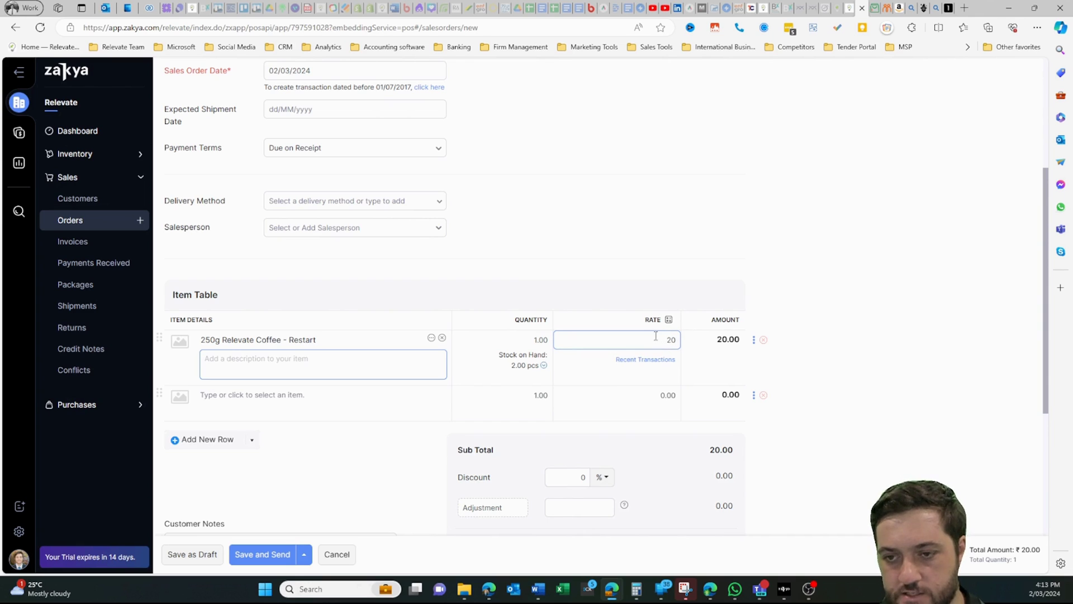
{"action": "scroll", "coordinate": [783, 363], "scroll_direction": "down", "scroll_amount": 3}
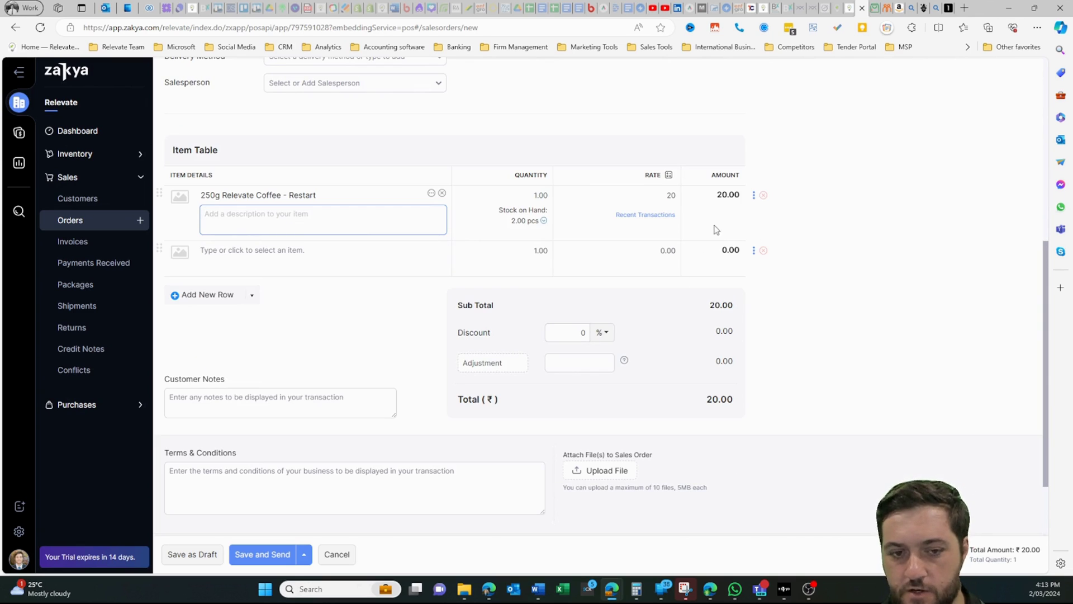
{"action": "scroll", "coordinate": [446, 419], "scroll_direction": "down", "scroll_amount": 2}
{"action": "scroll", "coordinate": [601, 291], "scroll_direction": "up", "scroll_amount": 9}
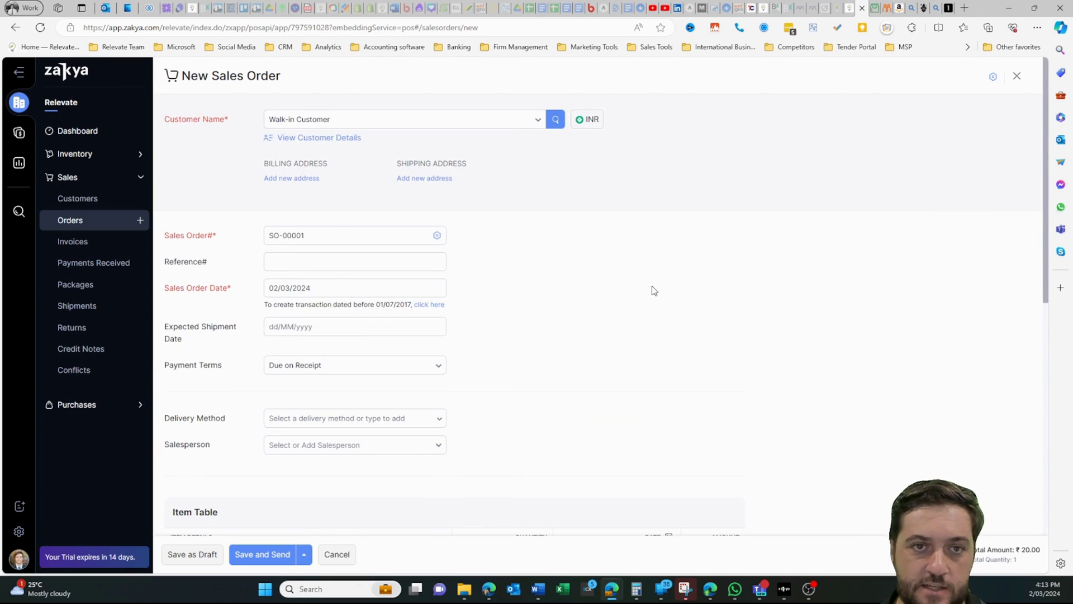
- Browse the Invoices, Payments Received, Packages and Shipments pages under Sales
{"action": "left_click", "coordinate": [82, 246]}
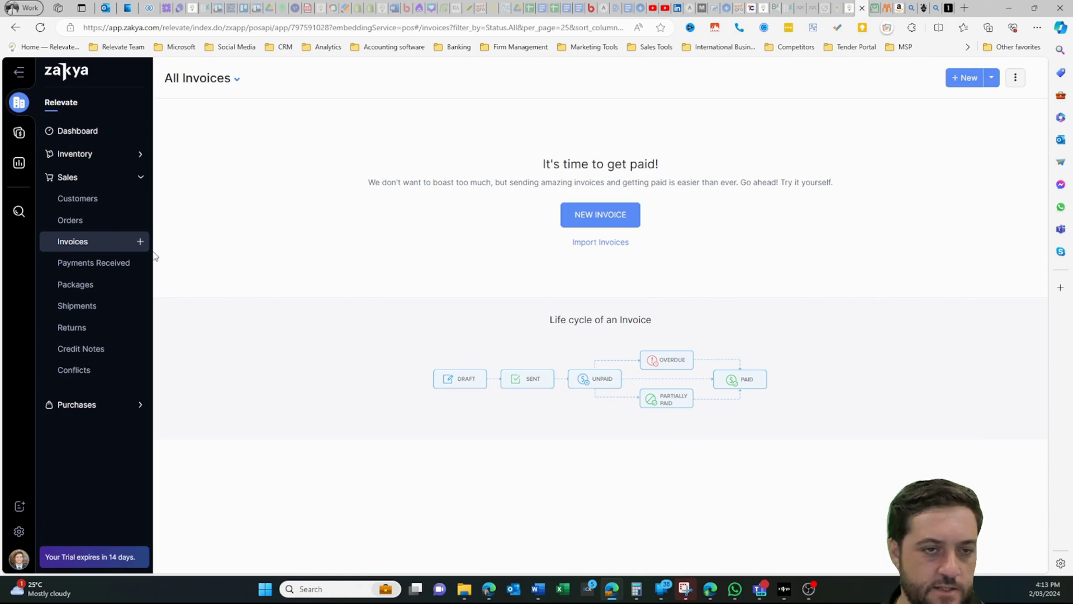
{"action": "left_click", "coordinate": [109, 263]}
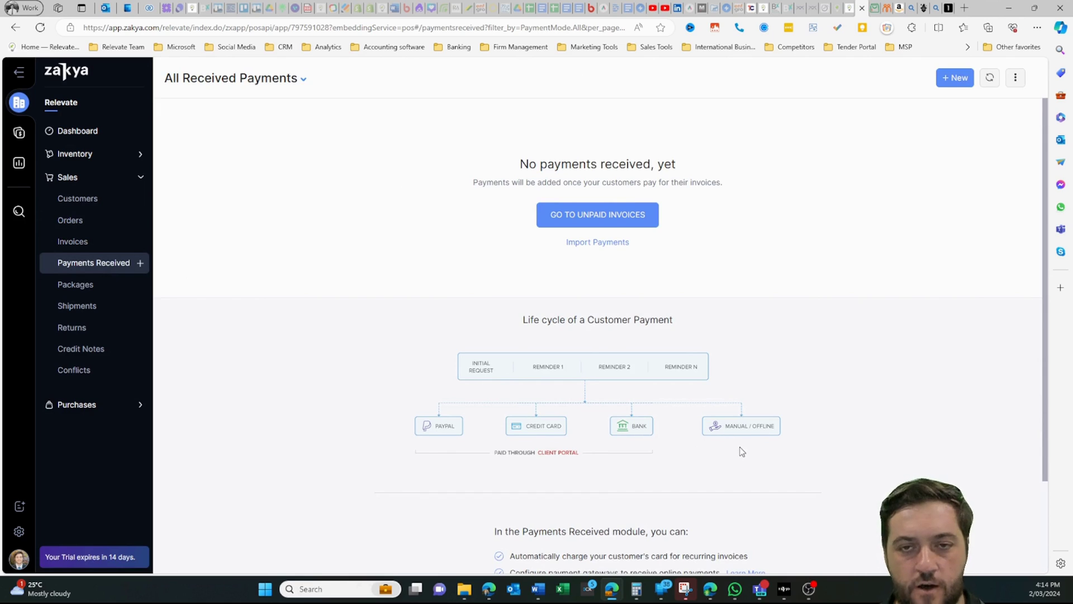
{"action": "scroll", "coordinate": [732, 436], "scroll_direction": "down", "scroll_amount": 2}
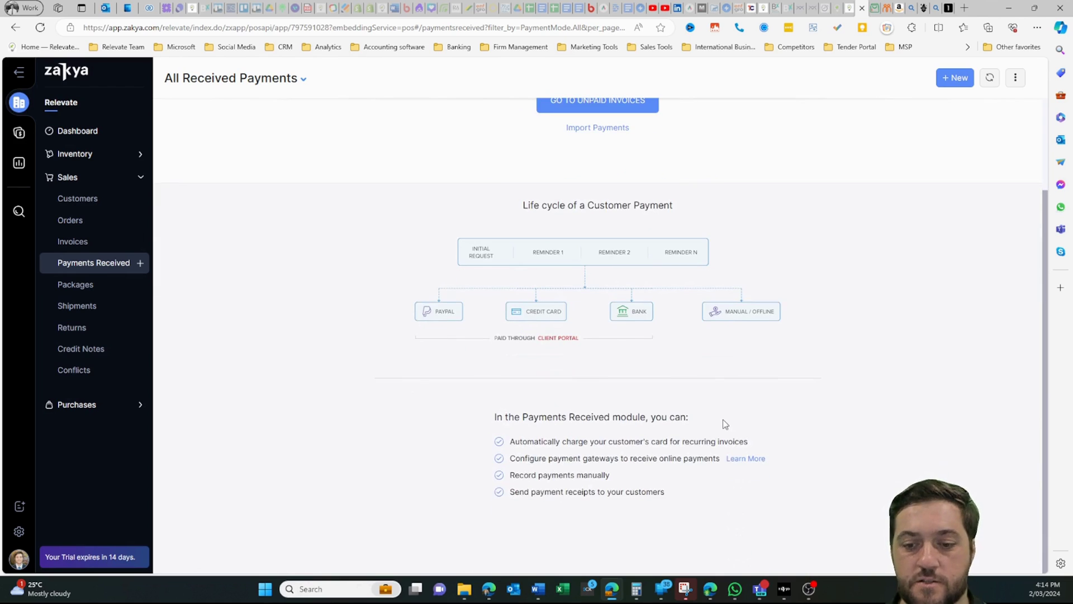
{"action": "left_click", "coordinate": [98, 286]}
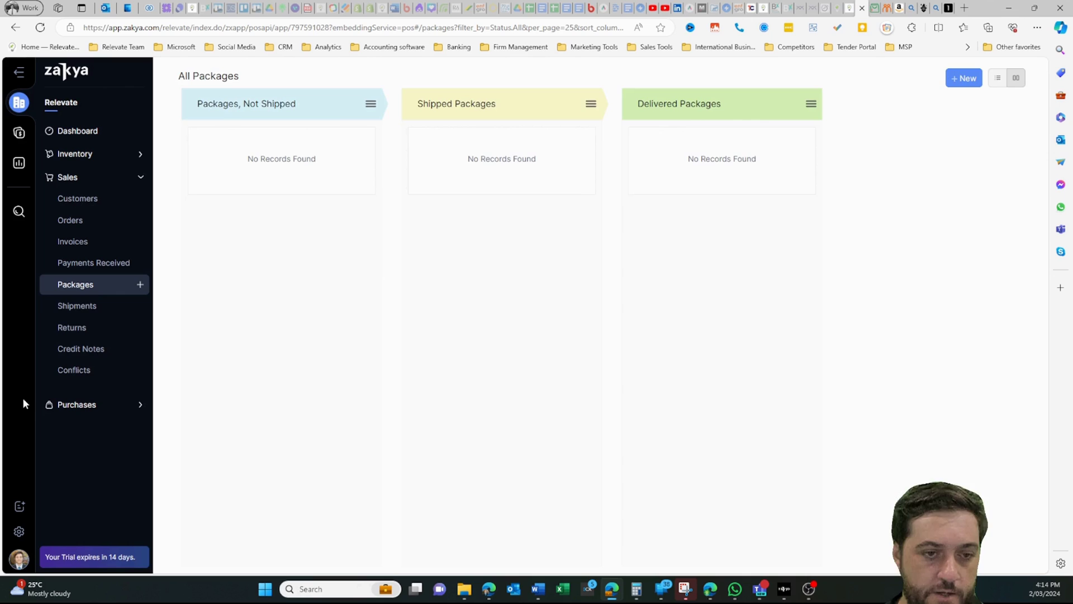
{"action": "left_click", "coordinate": [70, 309]}
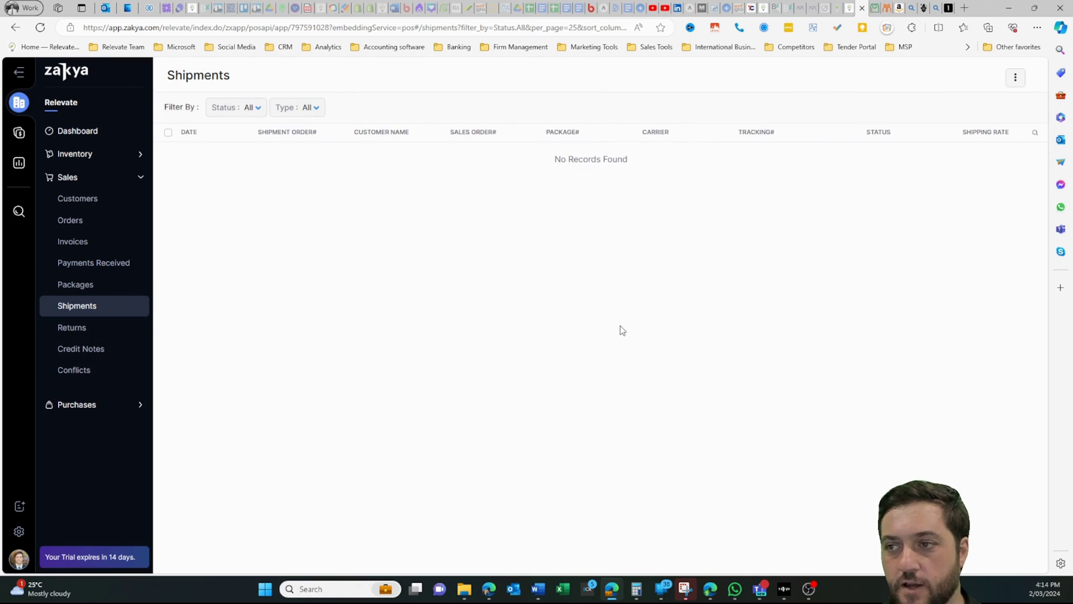
- Check the empty Sales Returns page, then move on to the empty All Credit Notes list
{"action": "left_click", "coordinate": [64, 332]}
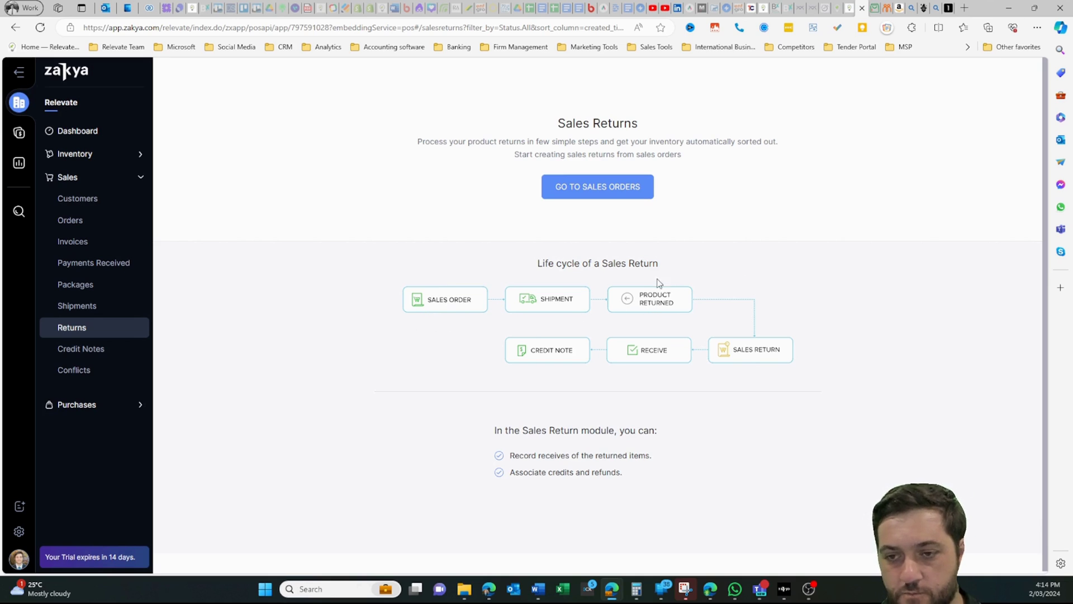
{"action": "left_click", "coordinate": [535, 353]}
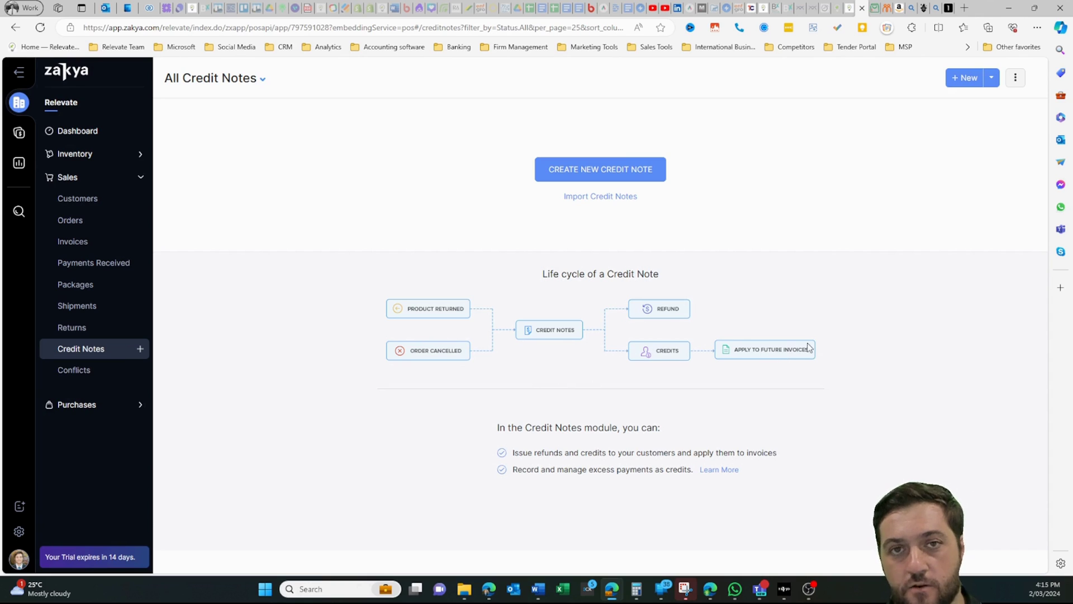
- View the empty Conflicts page and its sort options, then expand Purchases in the sidebar
{"action": "left_click", "coordinate": [72, 372]}
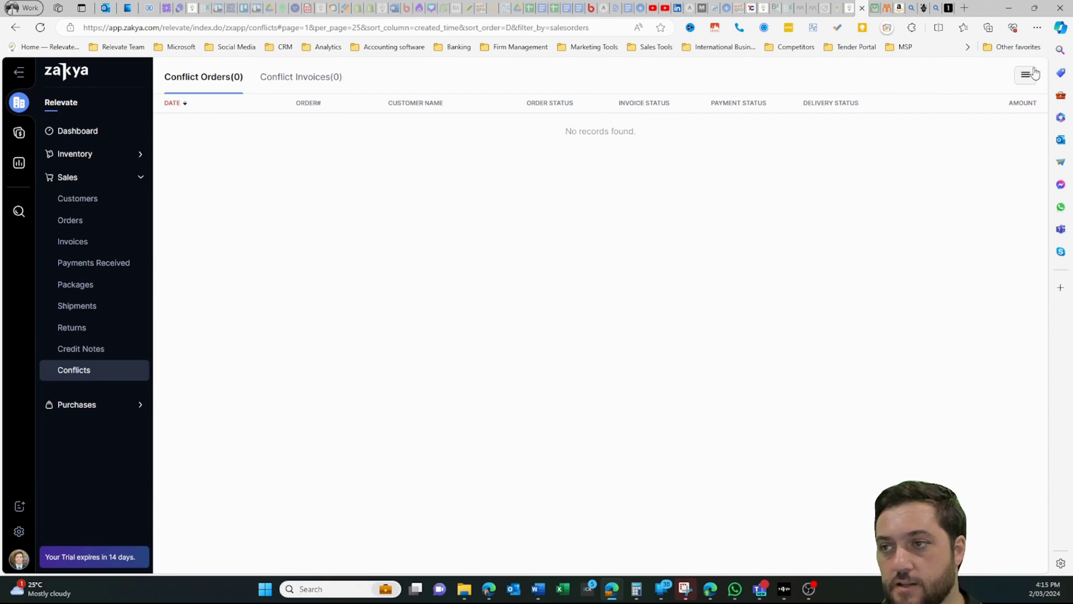
{"action": "left_click", "coordinate": [1026, 74]}
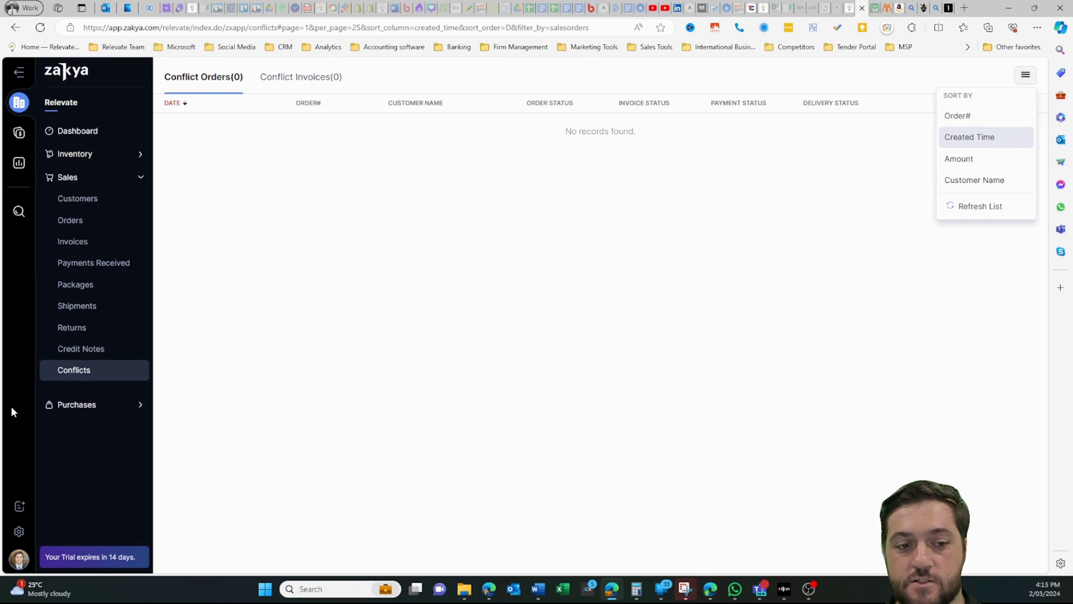
{"action": "left_click", "coordinate": [71, 405]}
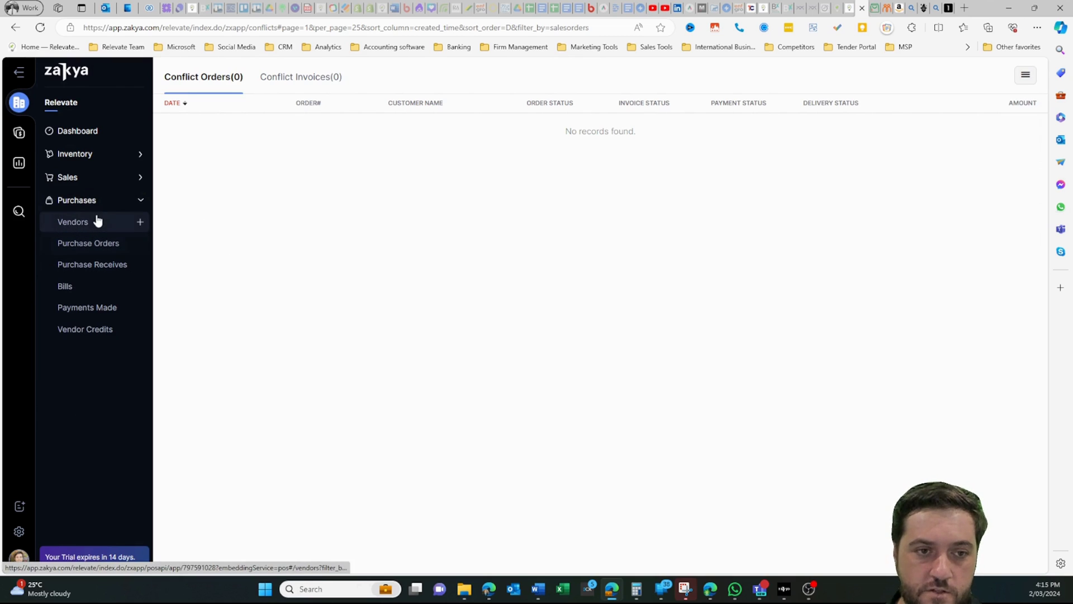
- Browse Vendors, Purchase Orders, Purchase Receives, Bills, Payments Made and Vendor Credits, checking quick-create options
{"action": "left_click", "coordinate": [95, 220]}
{"action": "left_click", "coordinate": [96, 247]}
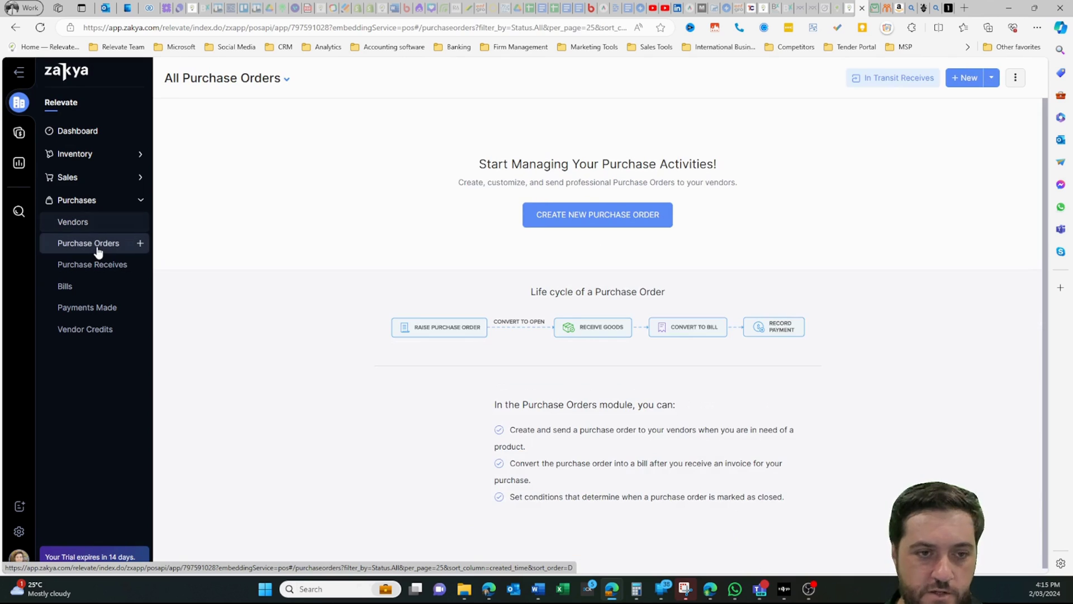
{"action": "left_click", "coordinate": [95, 270]}
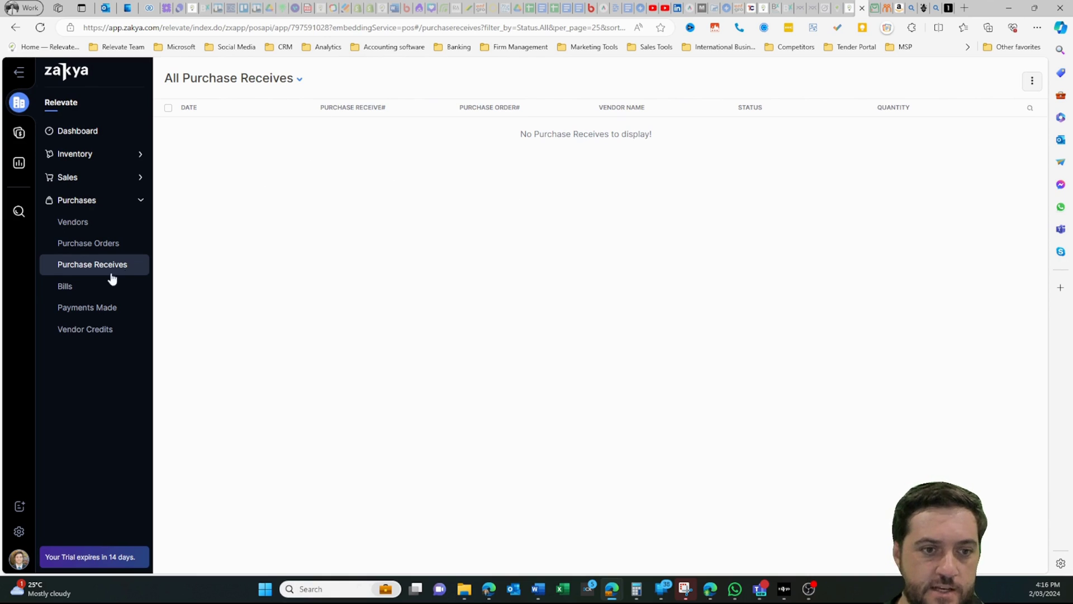
{"action": "left_click", "coordinate": [95, 285]}
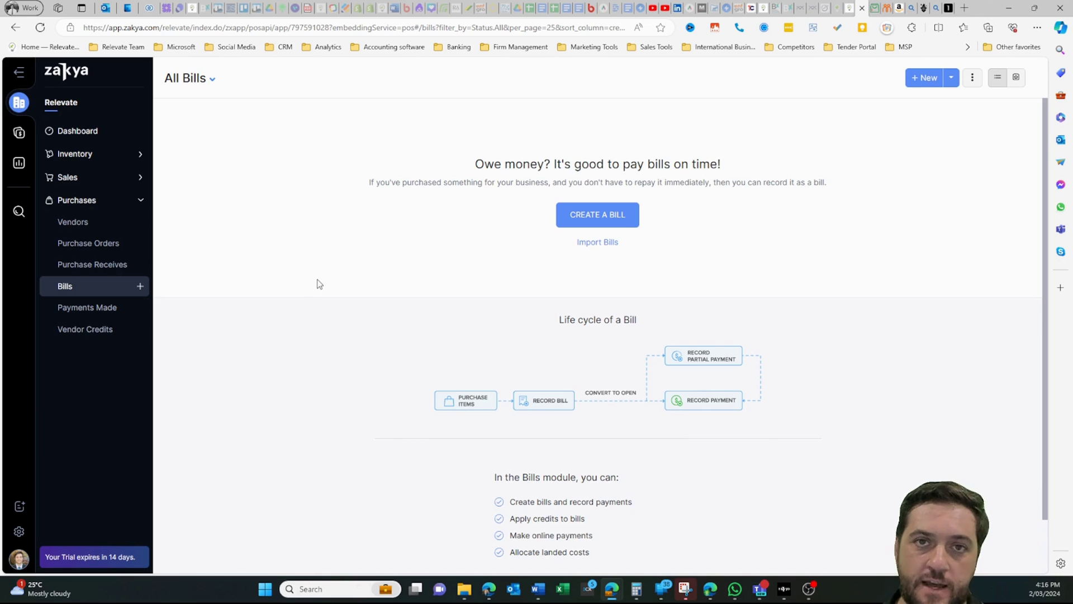
{"action": "left_click", "coordinate": [78, 307]}
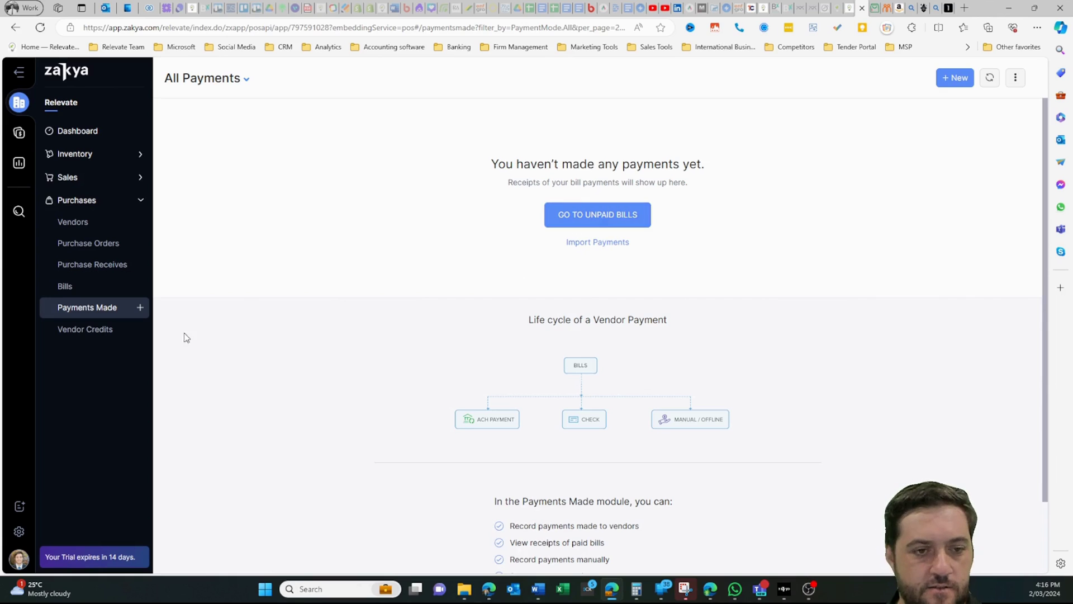
{"action": "left_click", "coordinate": [86, 331]}
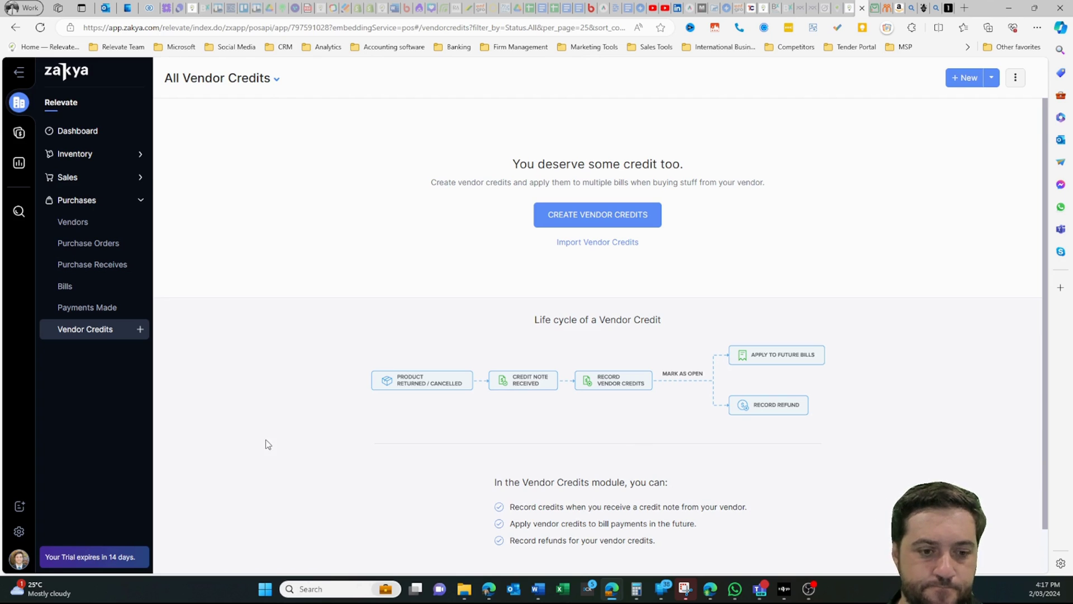
{"action": "left_click", "coordinate": [19, 506]}
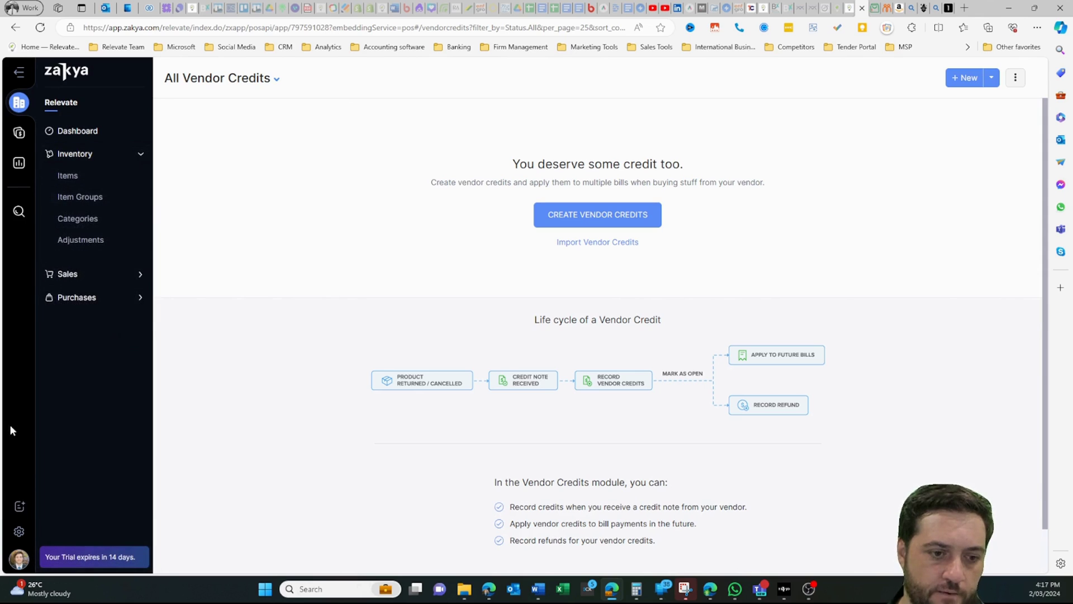
- Review the branch Locations and Warehouses settings
{"action": "left_click", "coordinate": [19, 531]}
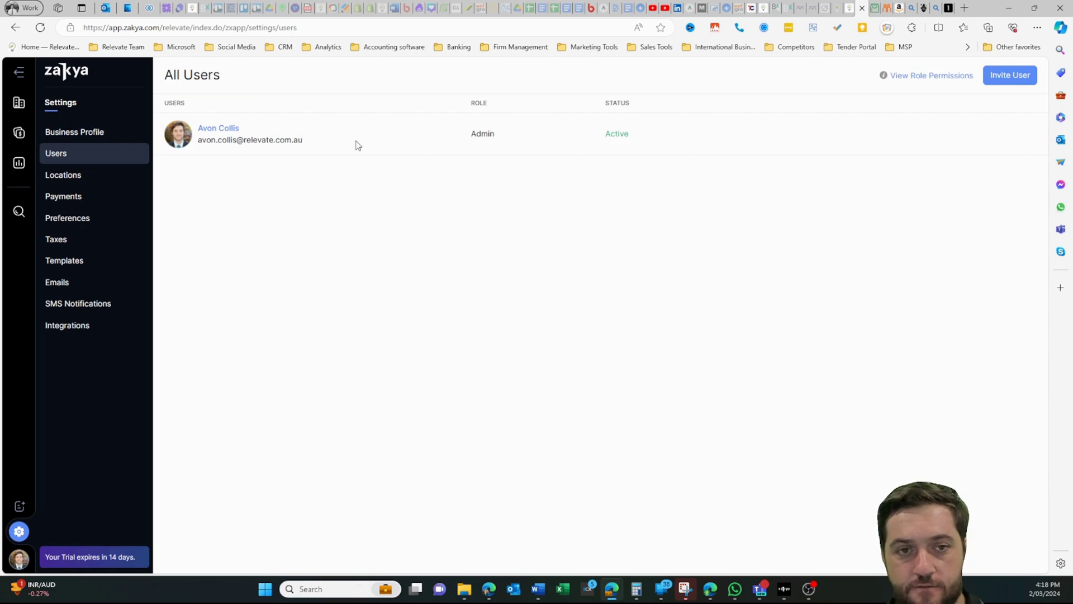
{"action": "left_click", "coordinate": [83, 177]}
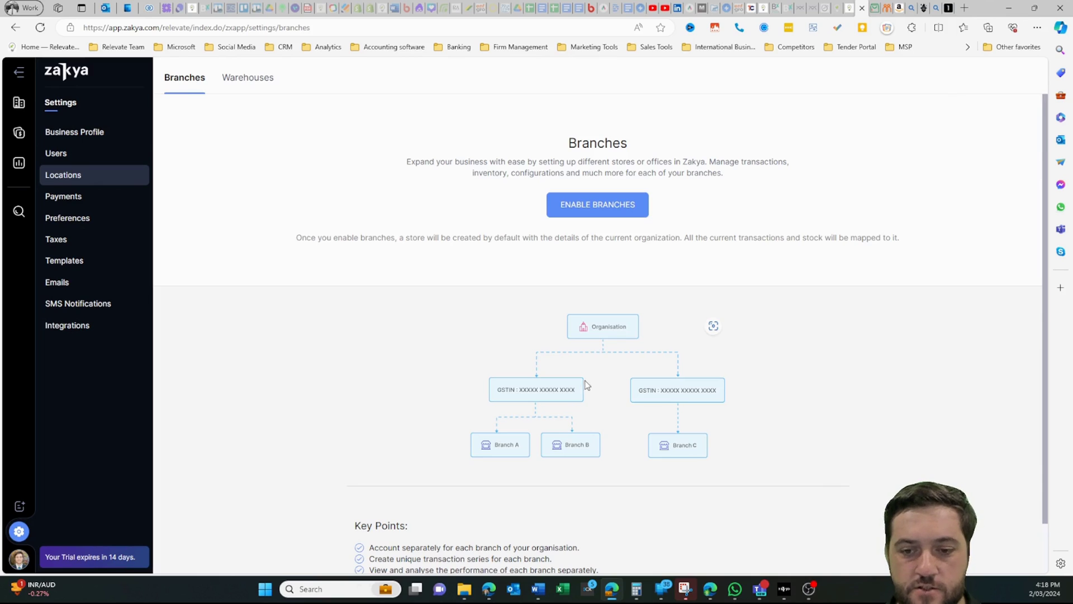
{"action": "left_click", "coordinate": [247, 77]}
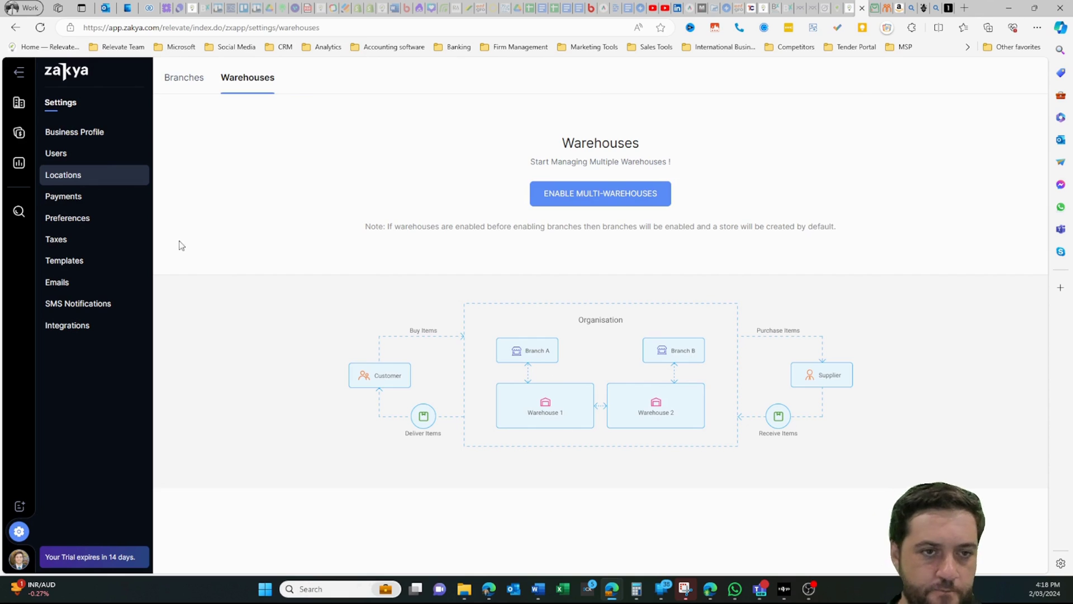
- Look over the available Payment Providers, then bring up the General Preferences page
{"action": "left_click", "coordinate": [63, 197]}
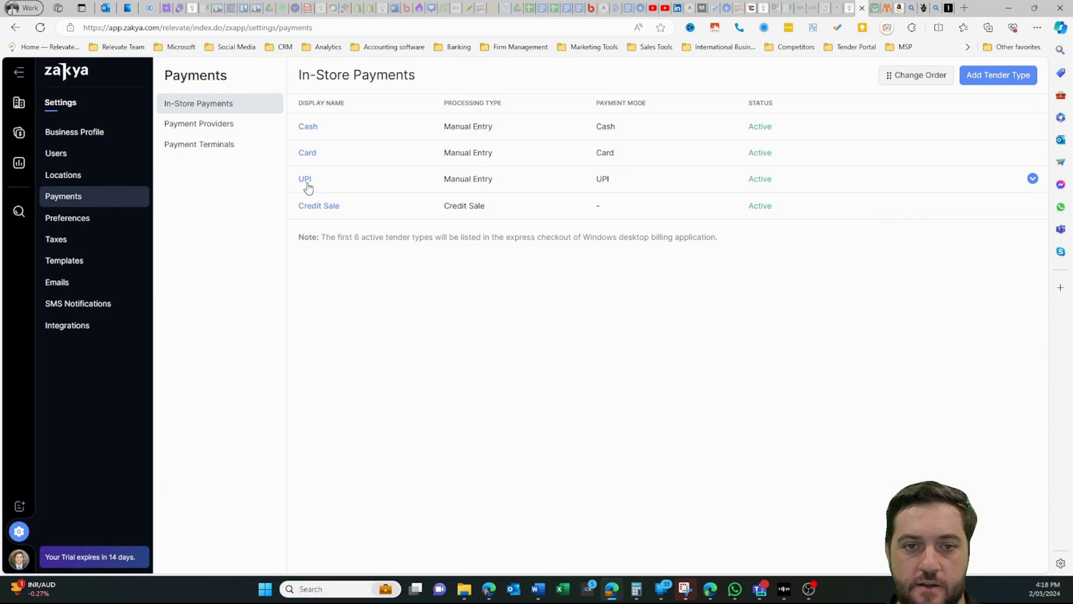
{"action": "left_click", "coordinate": [211, 125]}
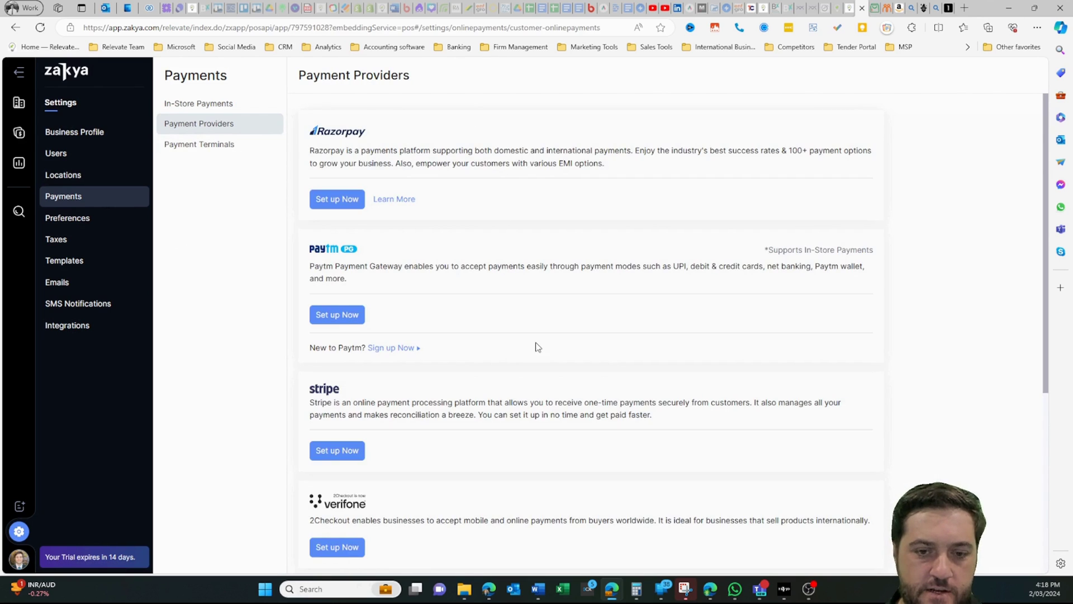
{"action": "scroll", "coordinate": [460, 314], "scroll_direction": "down", "scroll_amount": 4}
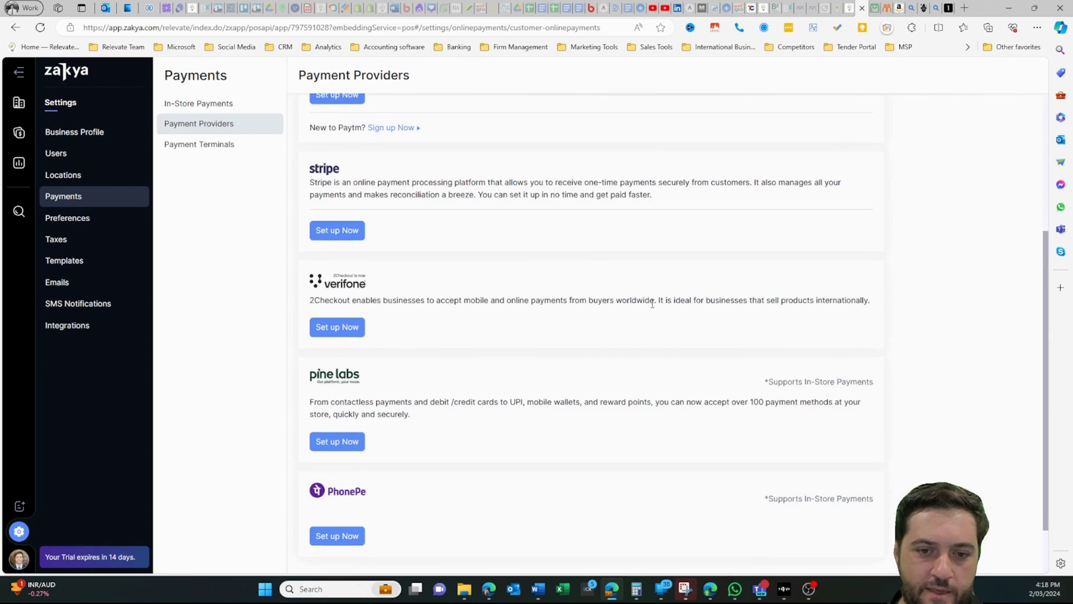
{"action": "scroll", "coordinate": [542, 363], "scroll_direction": "down", "scroll_amount": 1}
{"action": "left_click", "coordinate": [117, 225]}
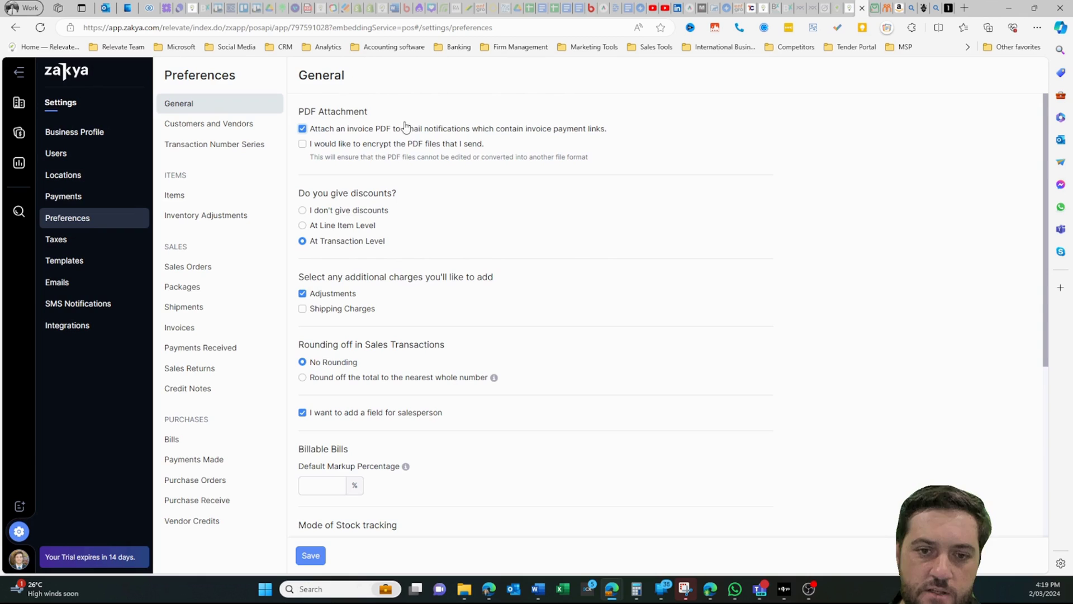
- Review the Transaction Number Series preferences
{"action": "scroll", "coordinate": [436, 148], "scroll_direction": "down", "scroll_amount": 2}
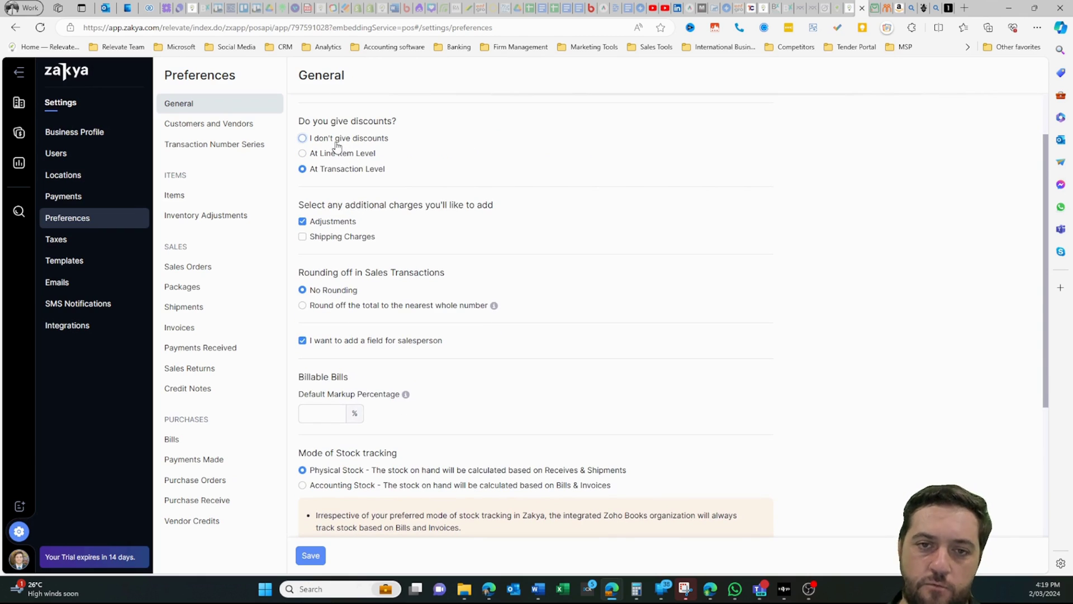
{"action": "scroll", "coordinate": [528, 207], "scroll_direction": "down", "scroll_amount": 2}
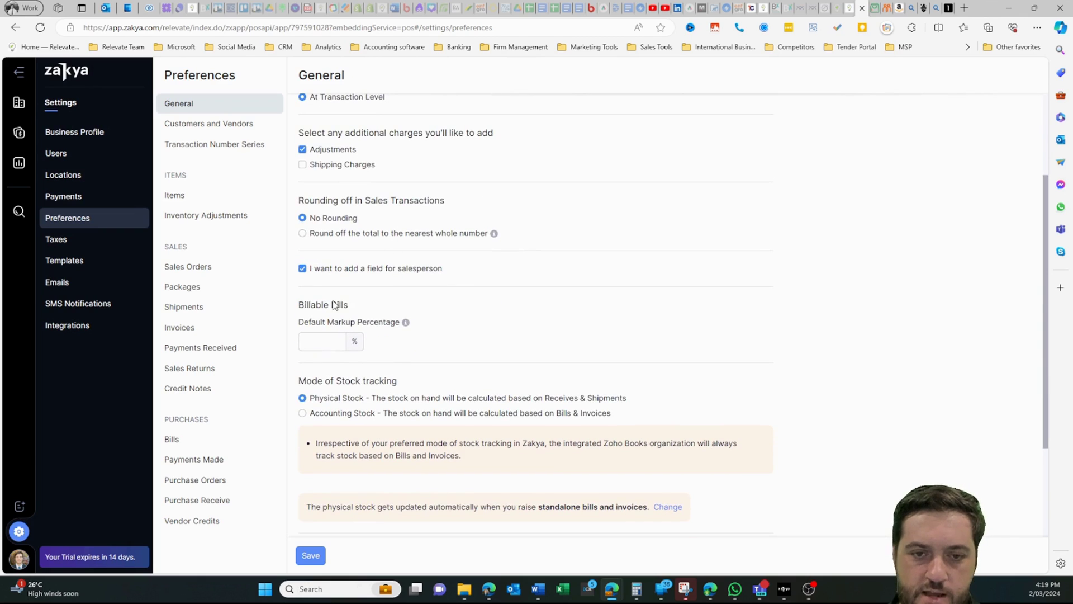
{"action": "left_click", "coordinate": [258, 144]}
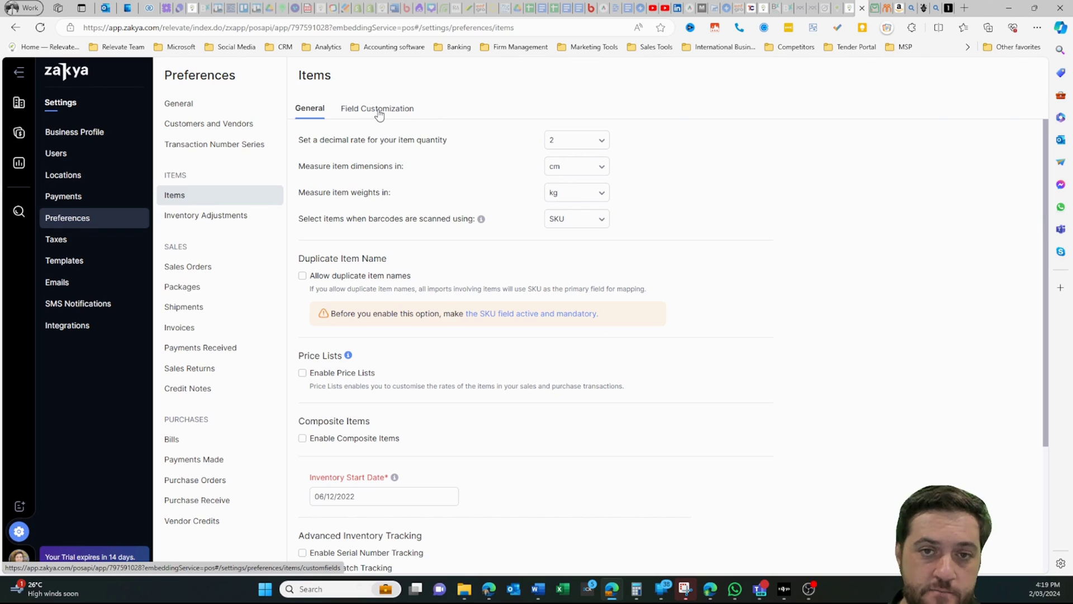
{"action": "scroll", "coordinate": [347, 179], "scroll_direction": "down", "scroll_amount": 3}
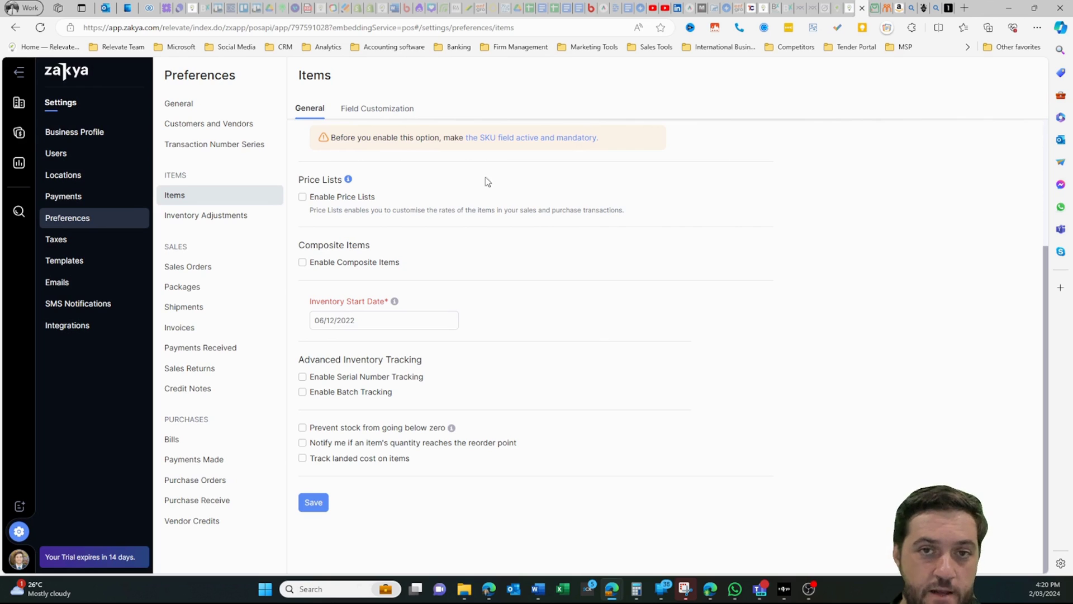
- Check Sales Orders, Packages, Shipments, Invoices, Credit Notes, Payments Made and Purchase Orders preferences, then go to Sales Channels
{"action": "left_click", "coordinate": [201, 267]}
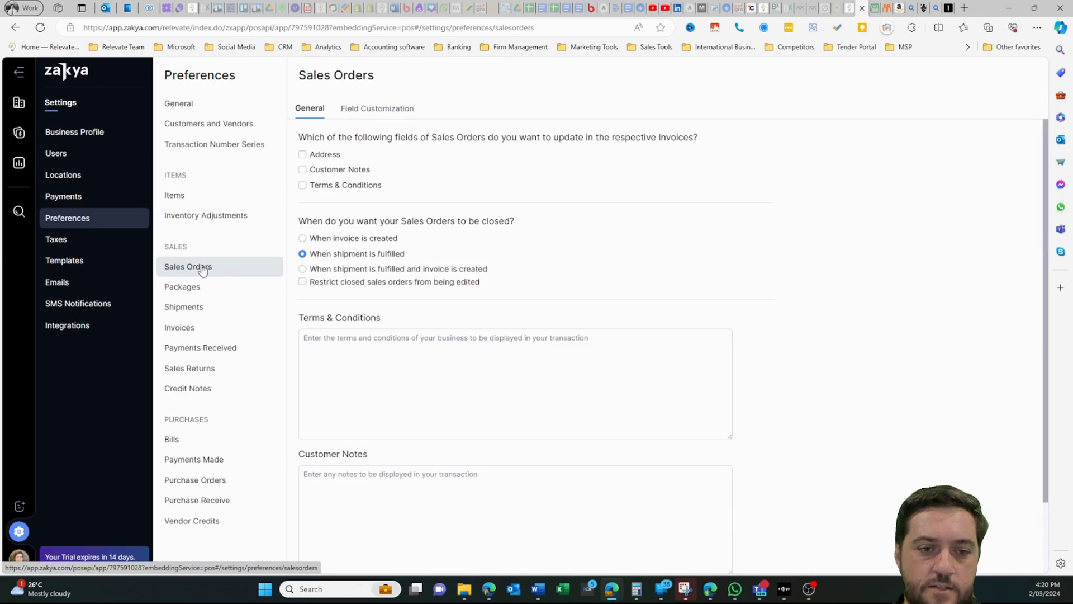
{"action": "left_click", "coordinate": [215, 296]}
{"action": "left_click", "coordinate": [214, 307]}
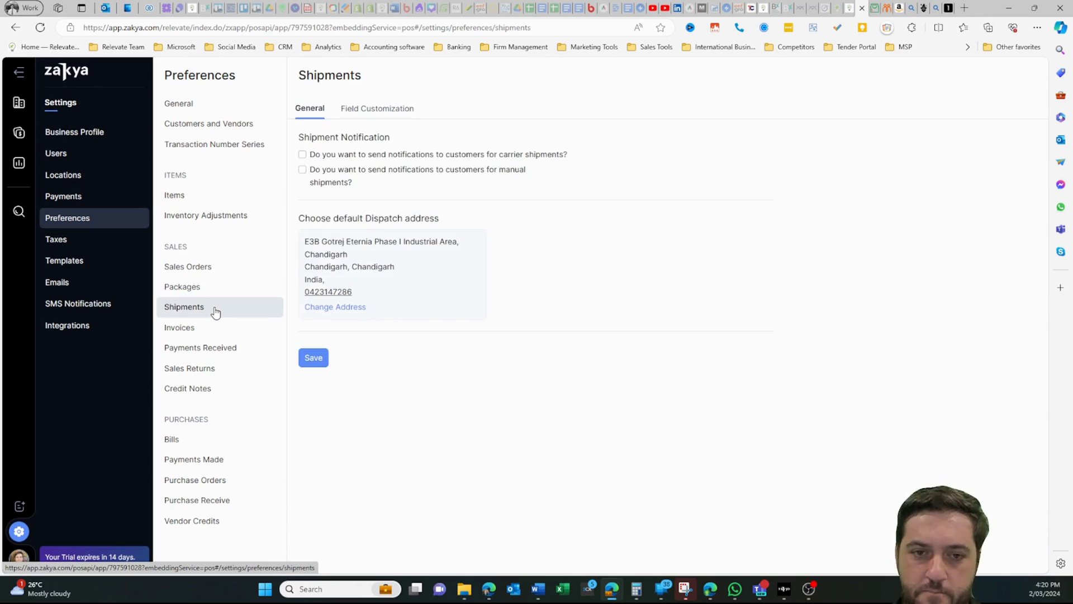
{"action": "left_click", "coordinate": [252, 327]}
{"action": "left_click", "coordinate": [243, 388]}
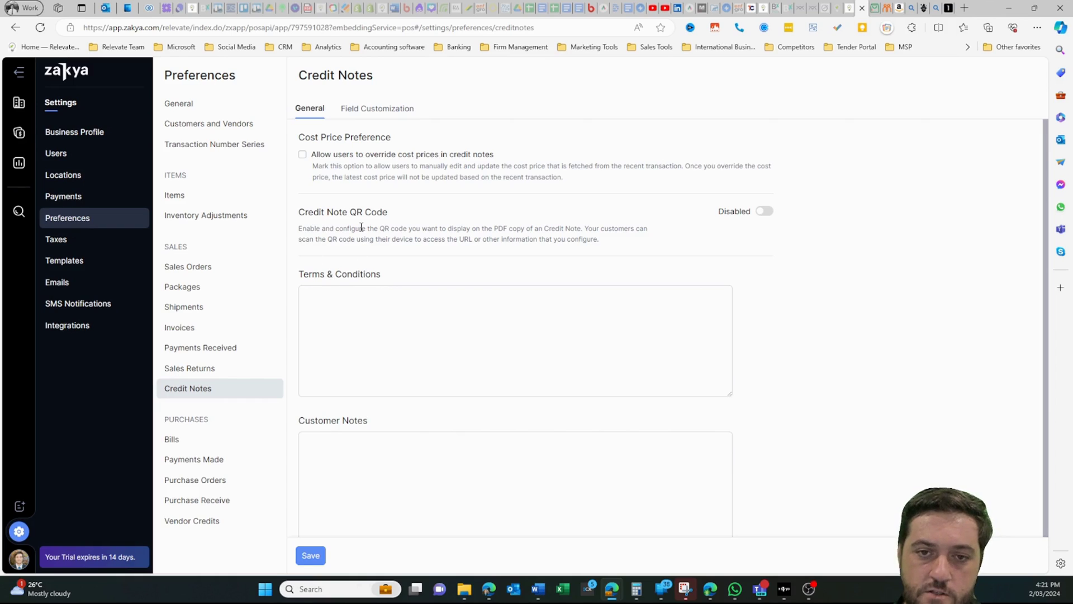
{"action": "scroll", "coordinate": [470, 275], "scroll_direction": "down", "scroll_amount": 1}
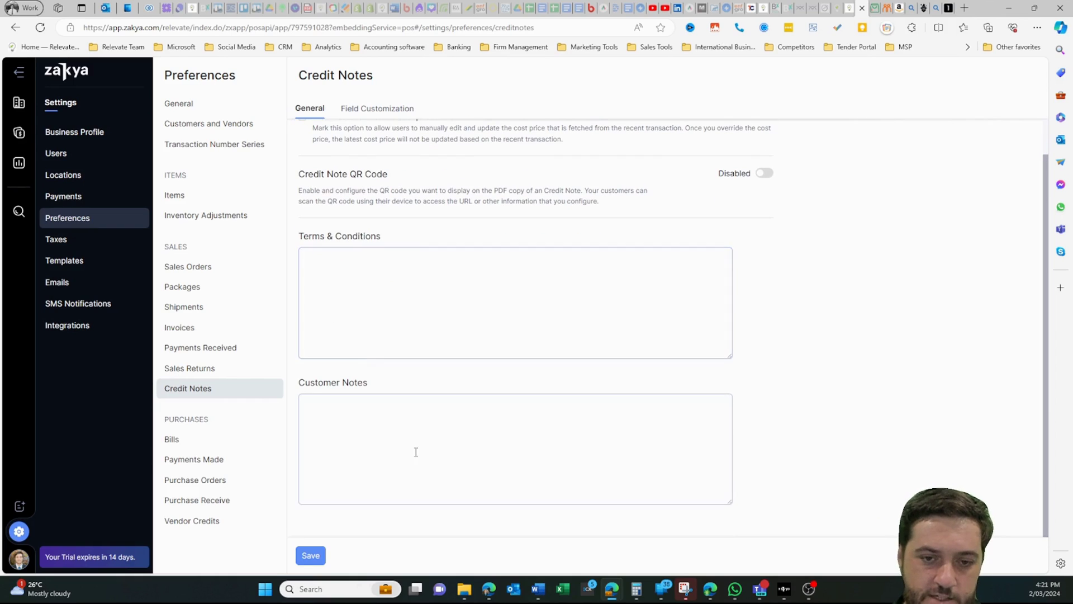
{"action": "left_click", "coordinate": [205, 459]}
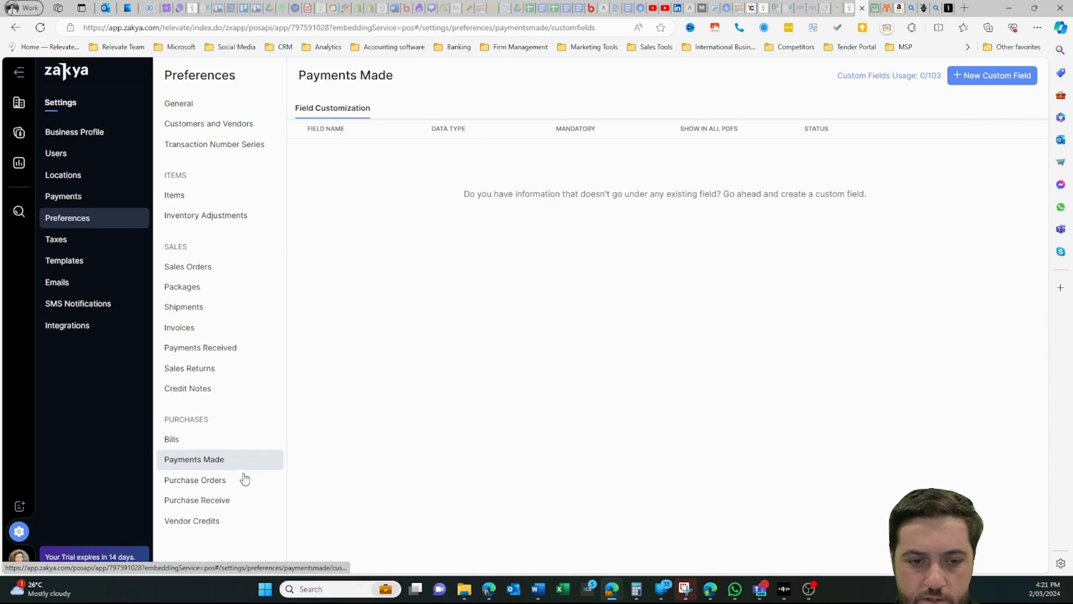
{"action": "left_click", "coordinate": [241, 480]}
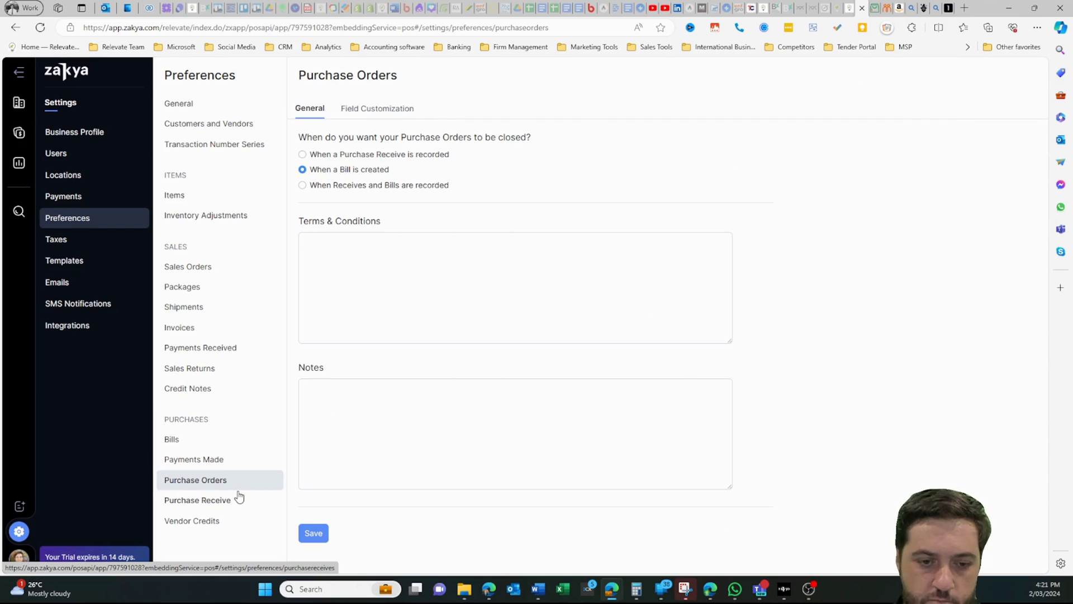
{"action": "left_click", "coordinate": [13, 136]}
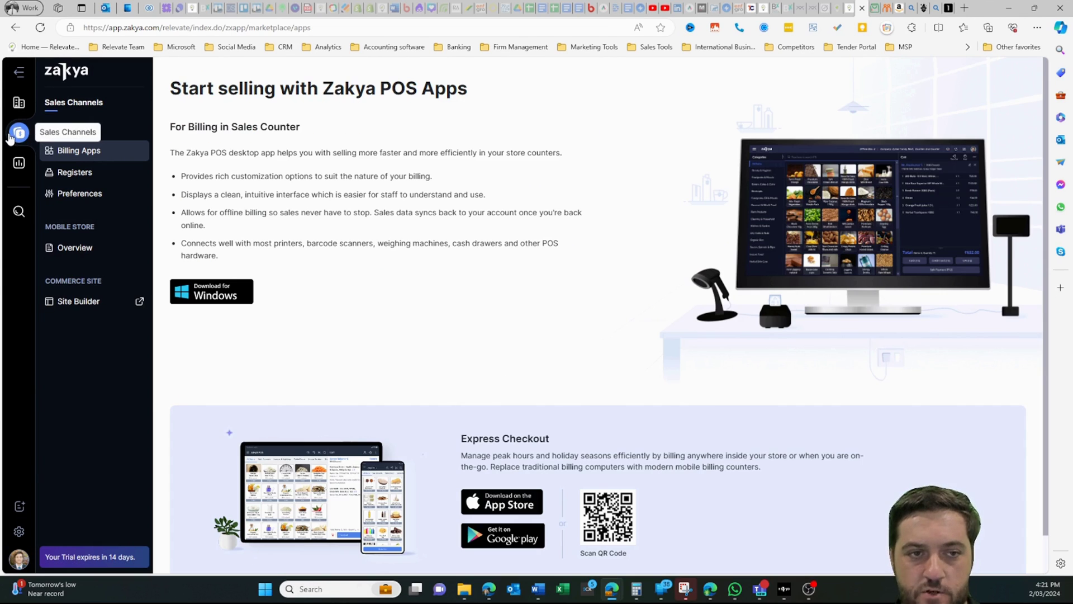
- Browse the POS Registers, POS Preferences, Mobile Store Overview and Site Builder pages, then open Reports
{"action": "left_click", "coordinate": [118, 175]}
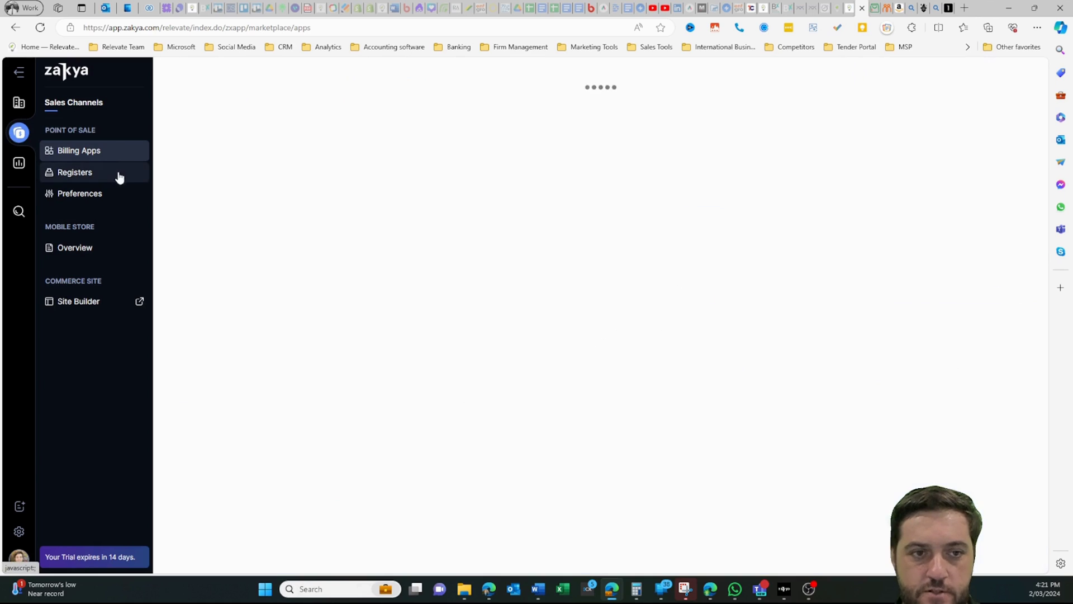
{"action": "left_click", "coordinate": [108, 195]}
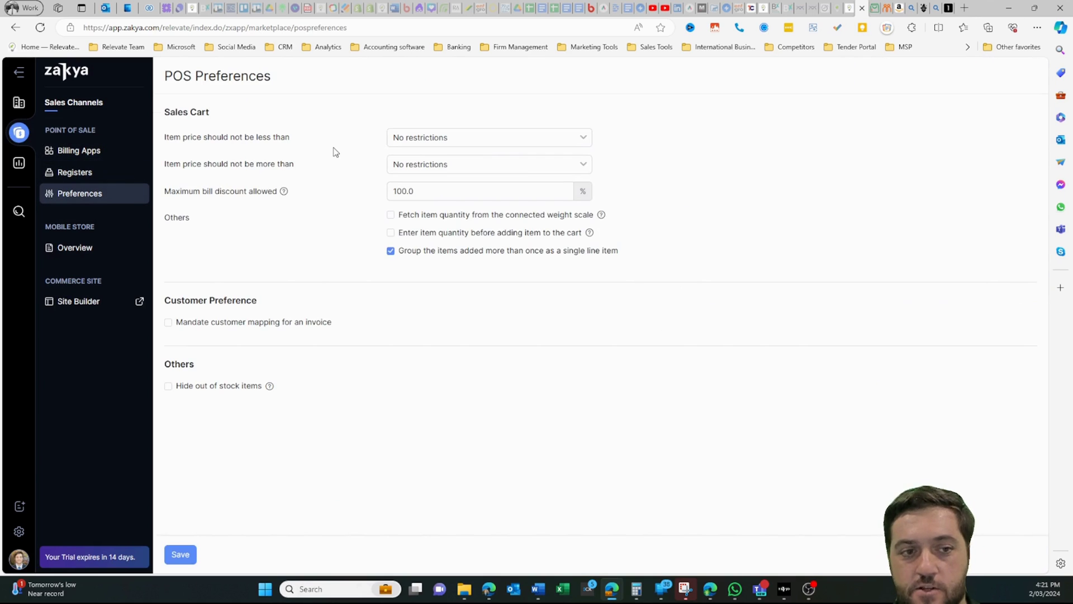
{"action": "left_click", "coordinate": [91, 246]}
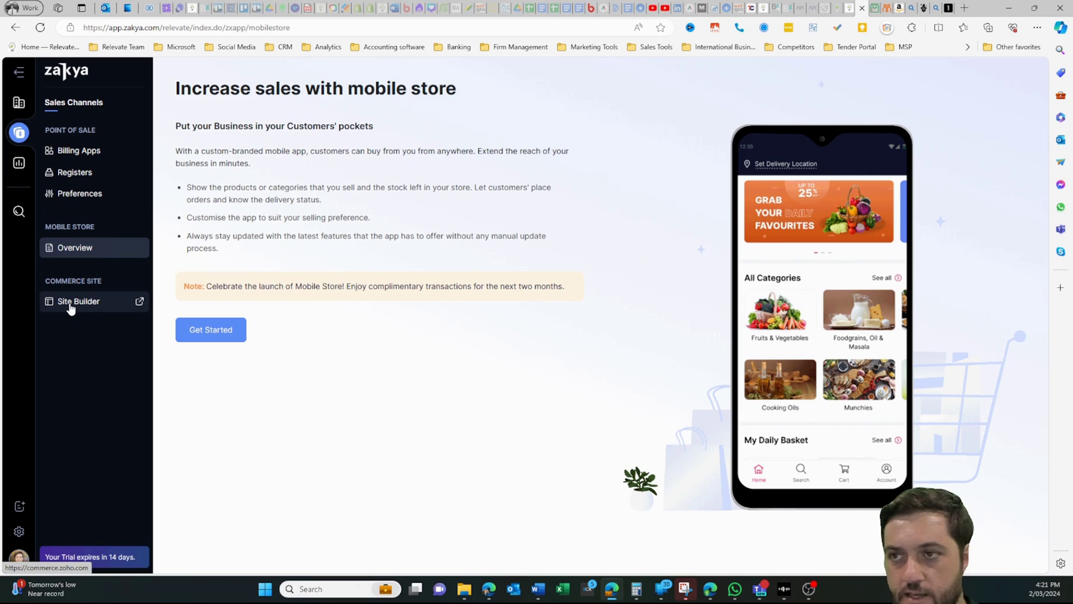
{"action": "left_click", "coordinate": [70, 308]}
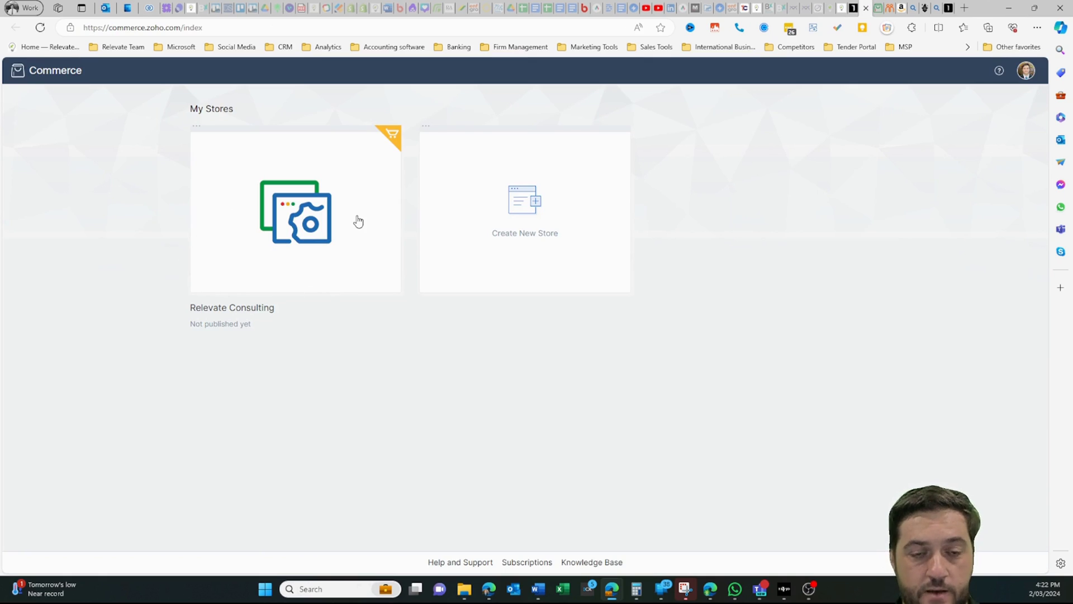
{"action": "left_click", "coordinate": [356, 221]}
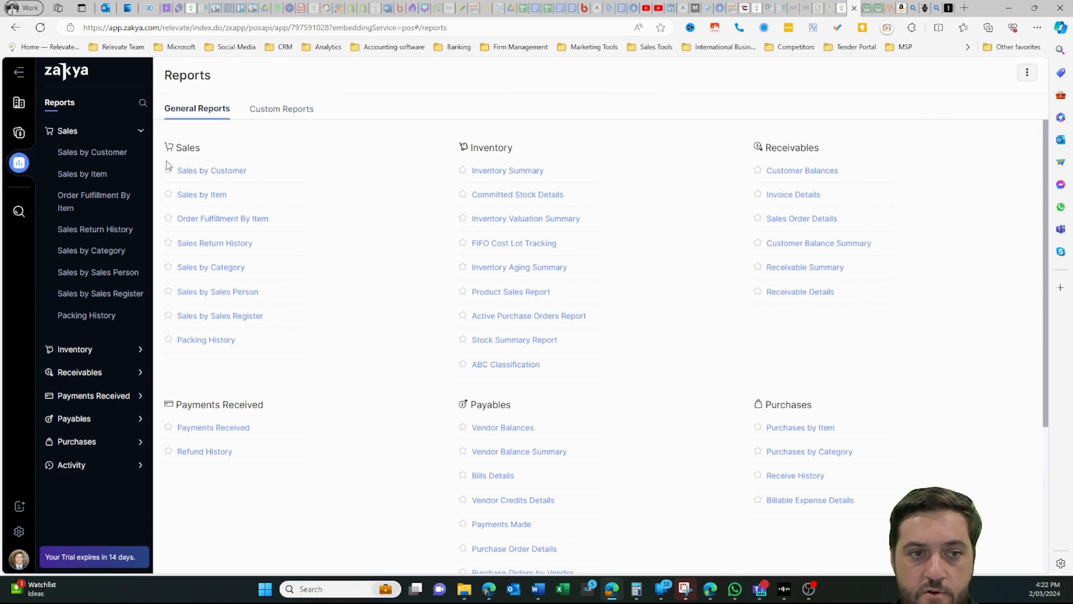